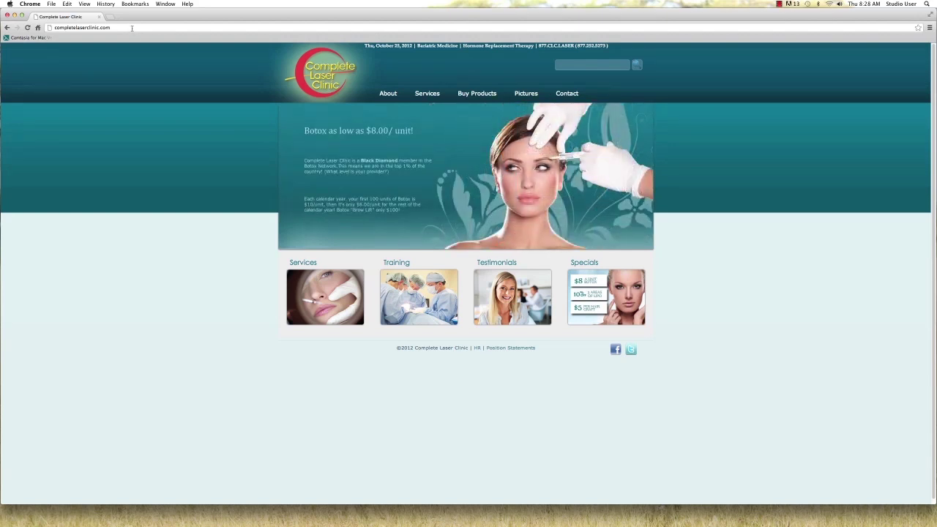
Add /wp-admin to the site address to load the WordPress login page
click(132, 27)
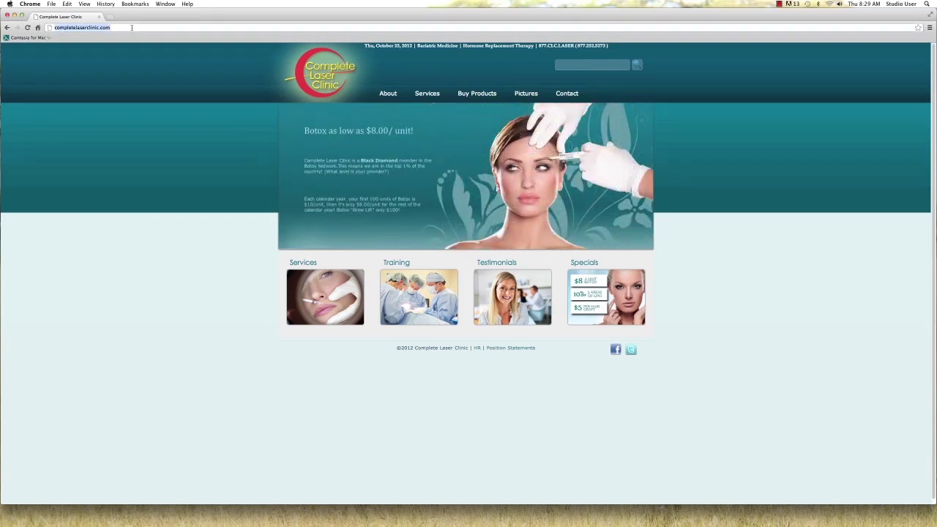
click(131, 27)
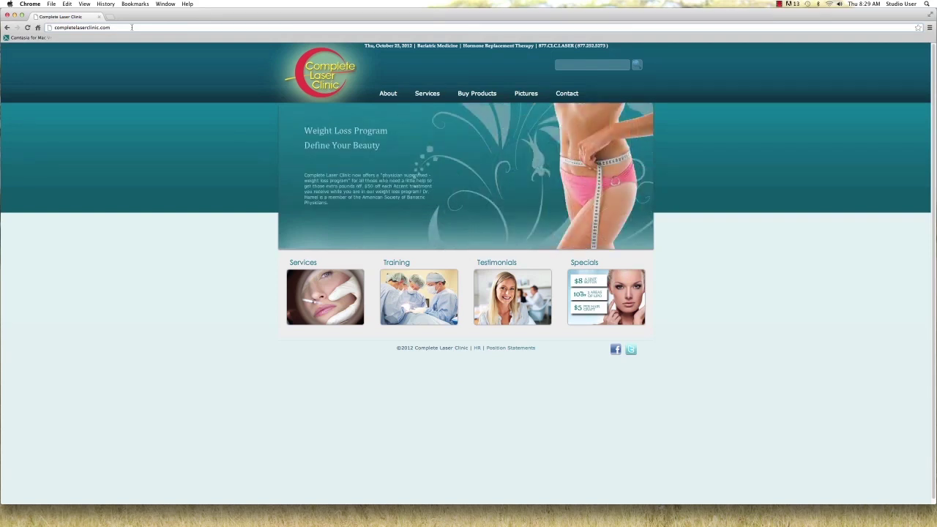
text(/)
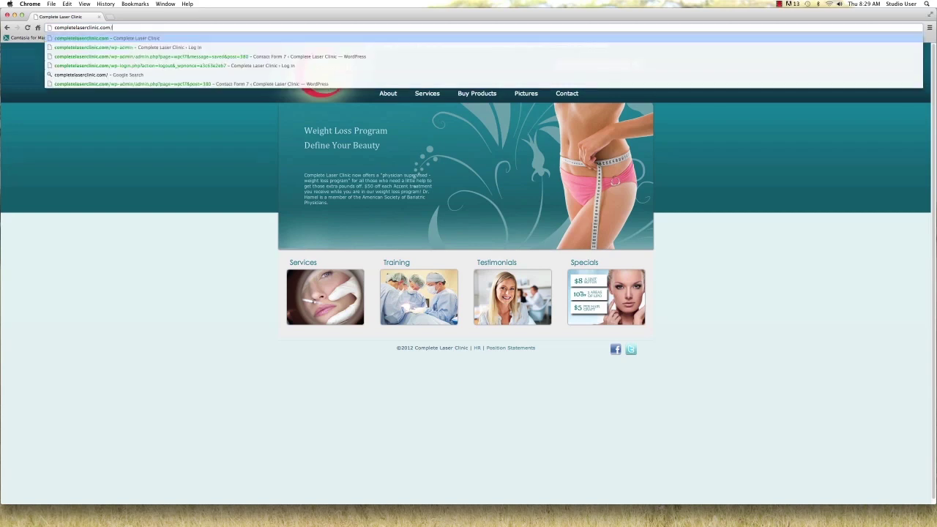
text(wp-)
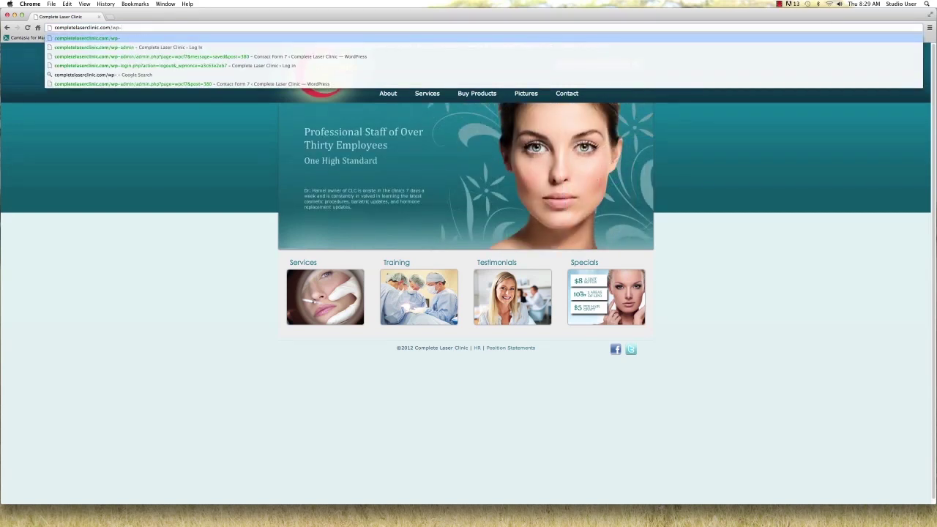
text(admin)
key(Return)
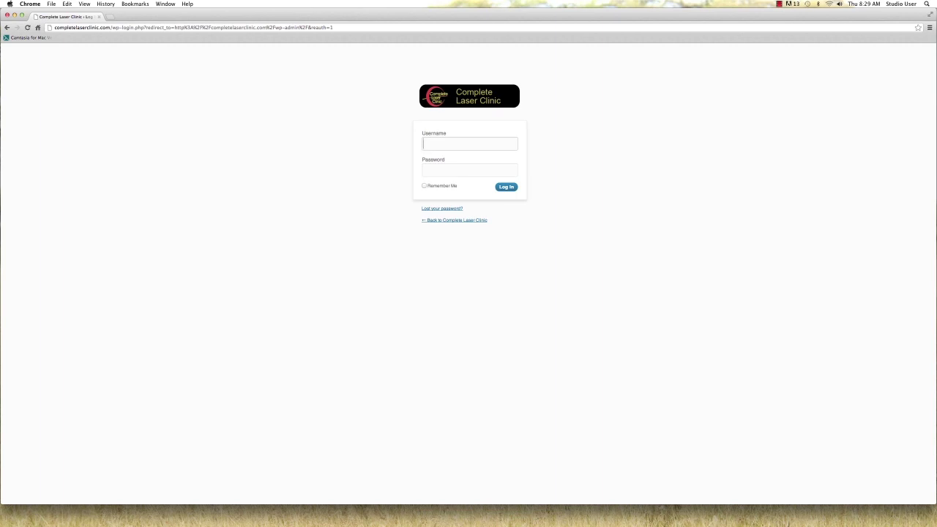
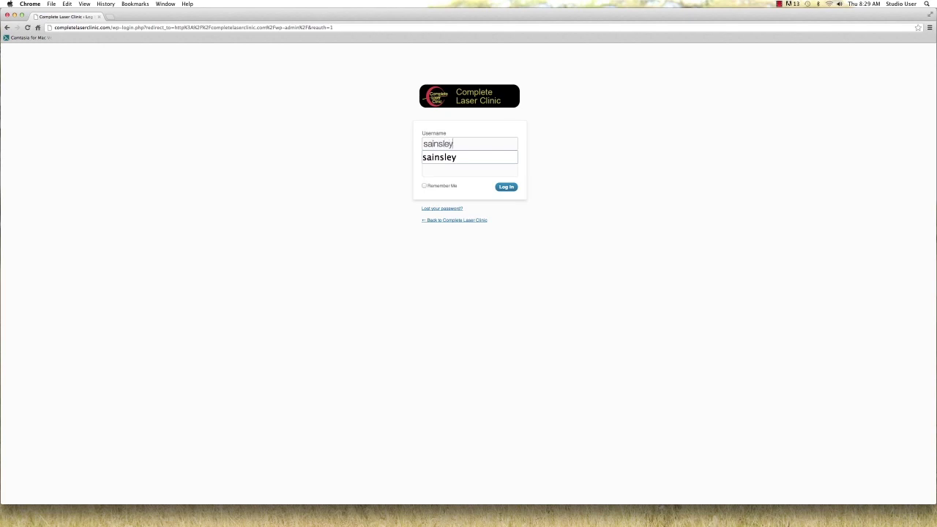
Log in with the admin username and password to reach the Dashboard
key(Down)
key(Return)
key(Tab)
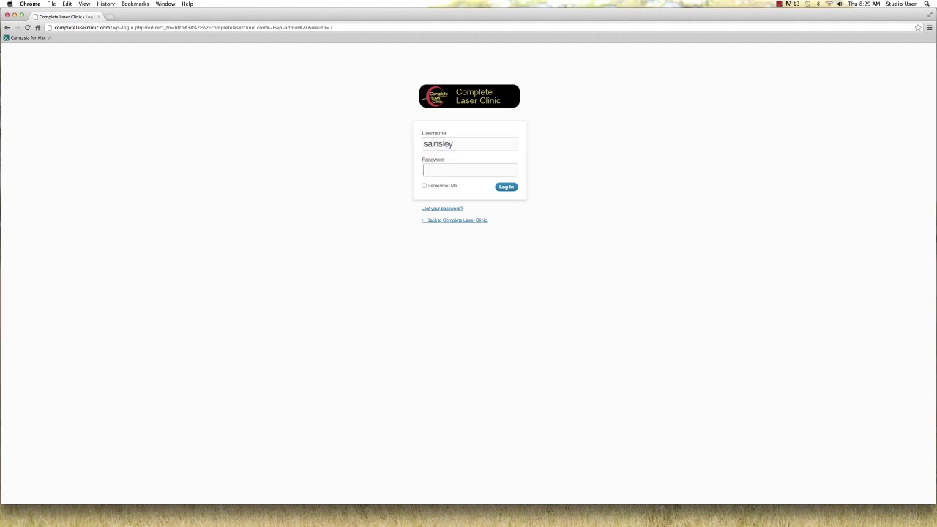
text(•••••••••)
key(Return)
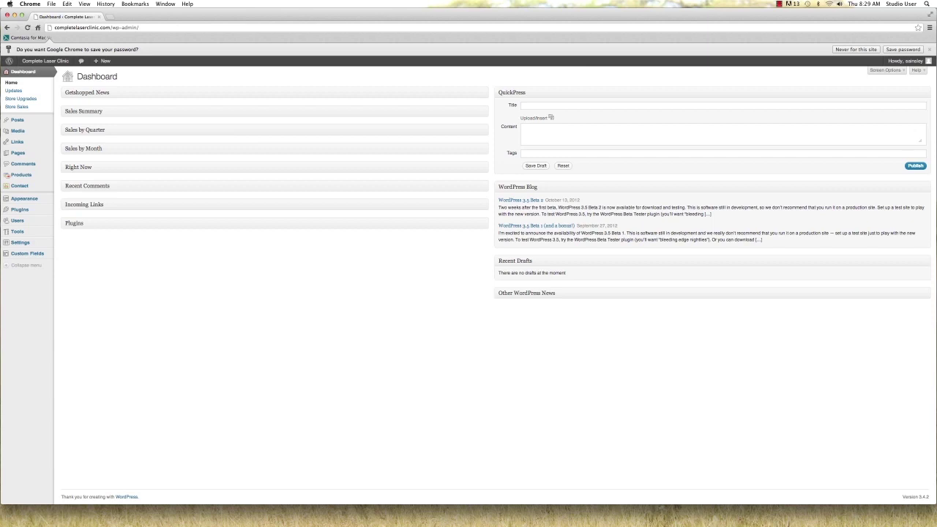
Decline saving the password, then expand and collapse the Getshopped News and Recent Comments boxes
click(930, 50)
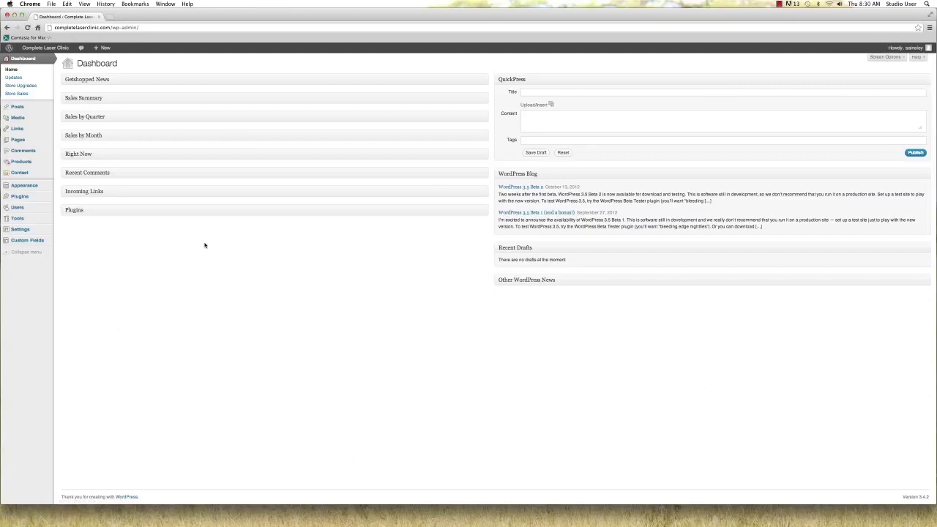
click(86, 81)
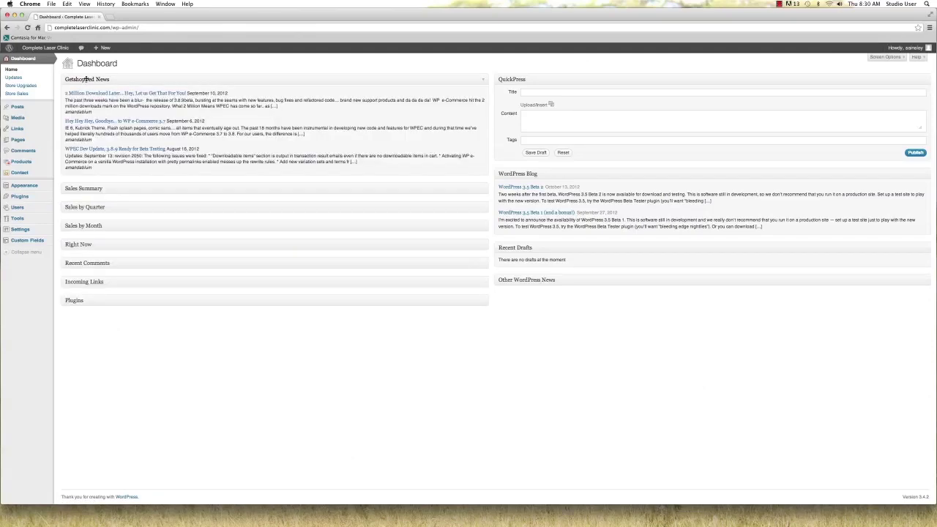
click(87, 79)
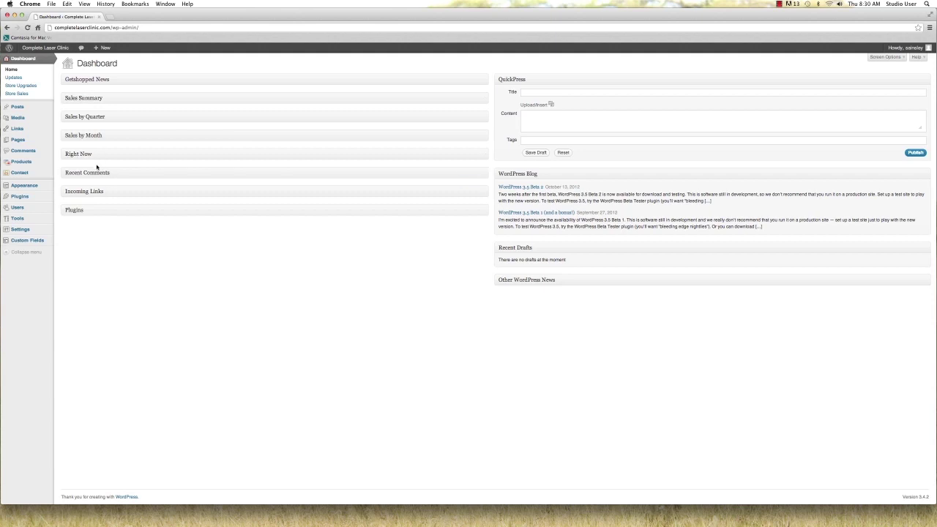
click(96, 172)
click(96, 172)
Expand and collapse the Incoming Links, Plugins and Other WordPress News boxes
click(95, 191)
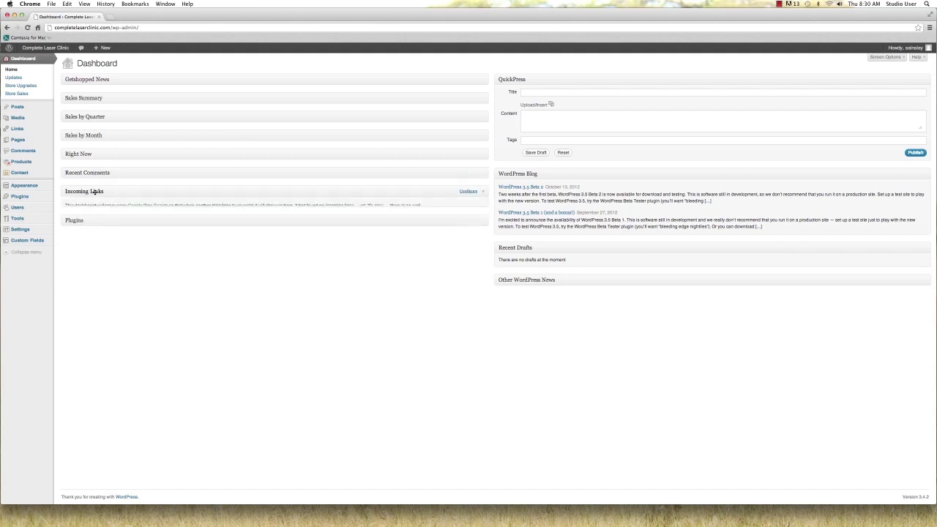
click(94, 191)
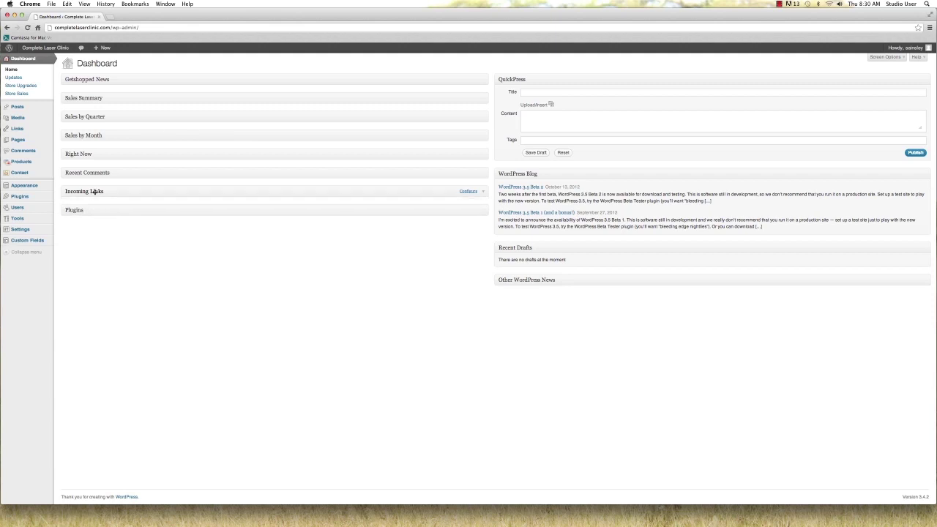
click(91, 210)
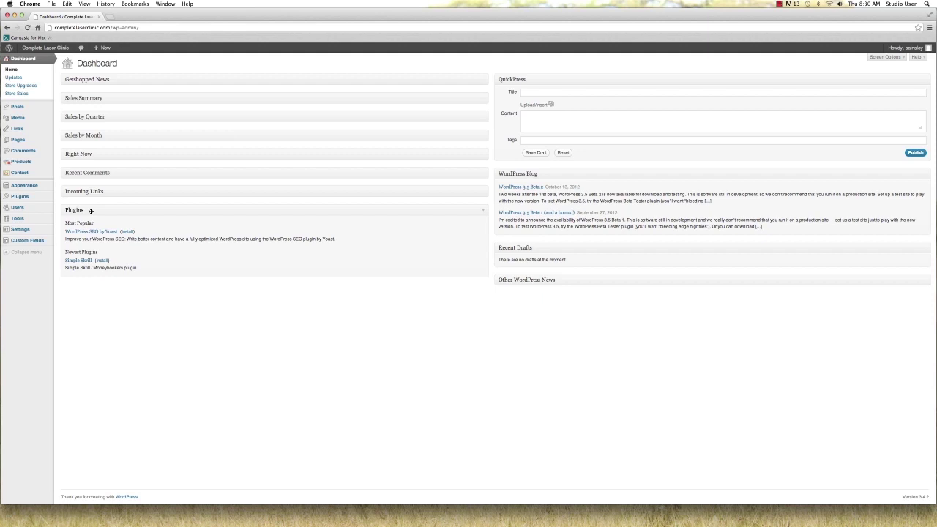
click(90, 211)
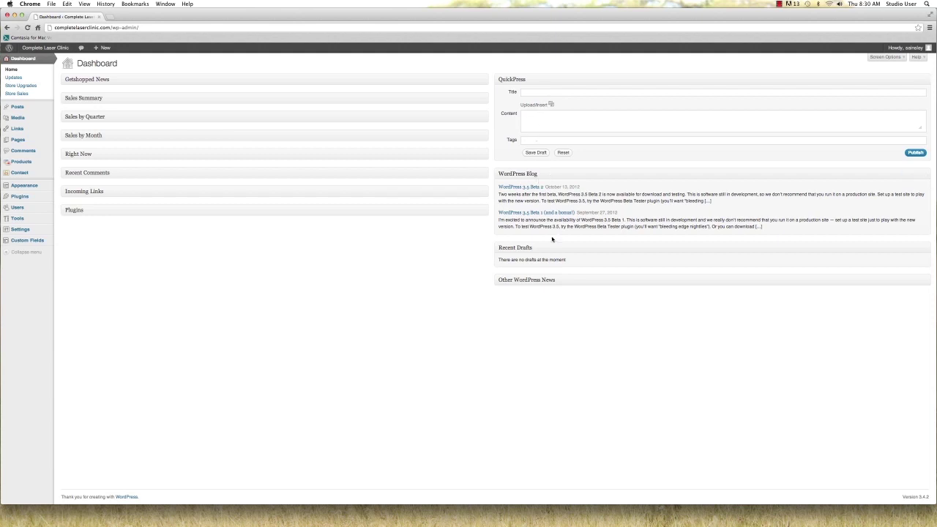
click(516, 282)
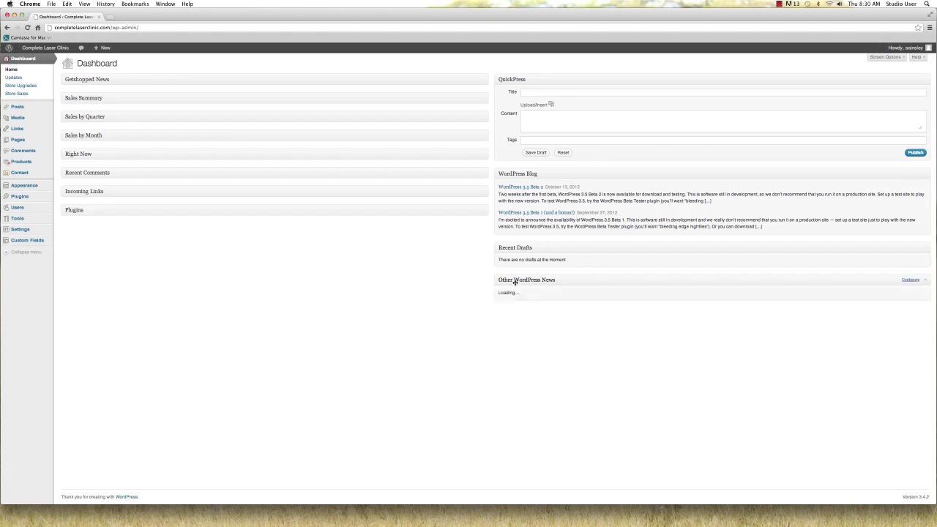
click(516, 282)
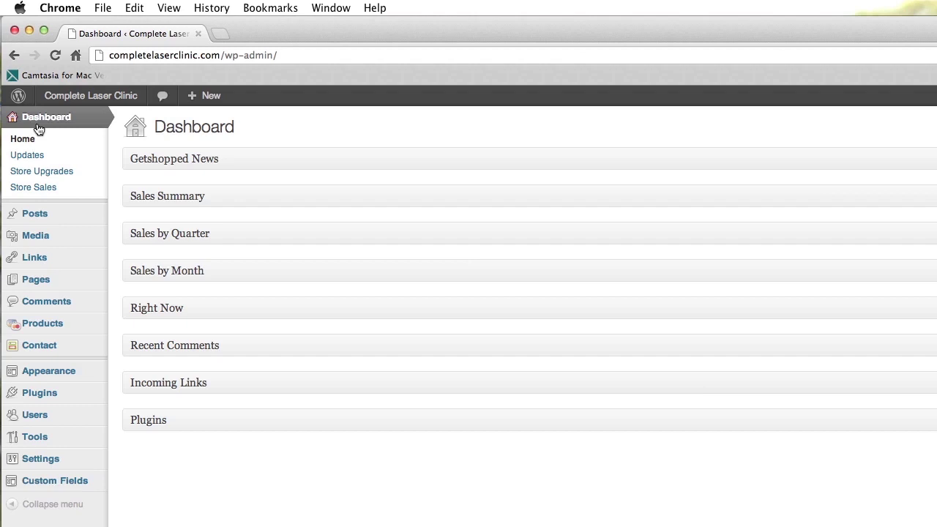
mouse_move(67, 280)
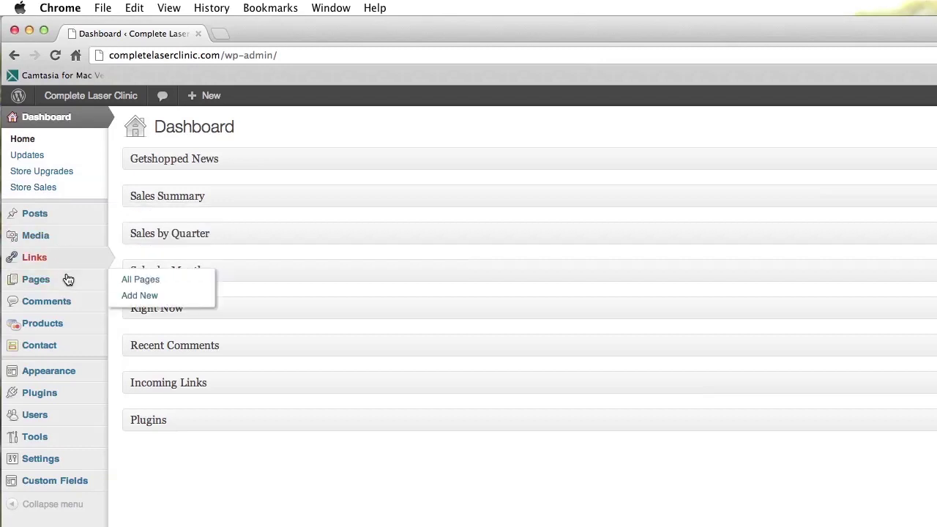
mouse_move(75, 221)
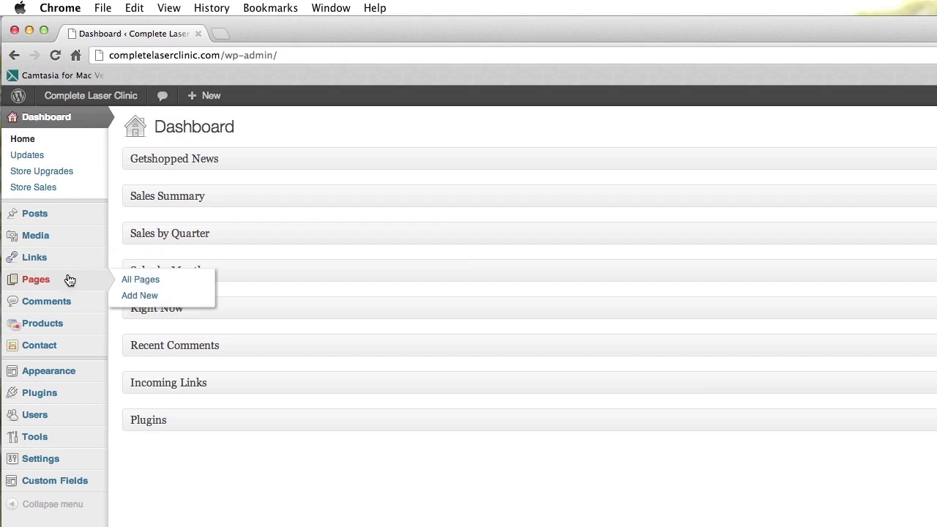
mouse_move(65, 328)
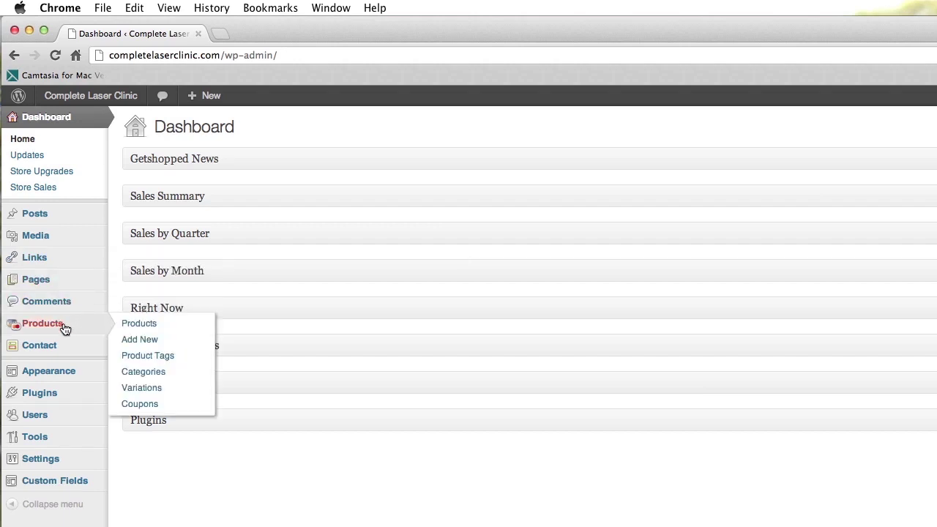
mouse_move(74, 374)
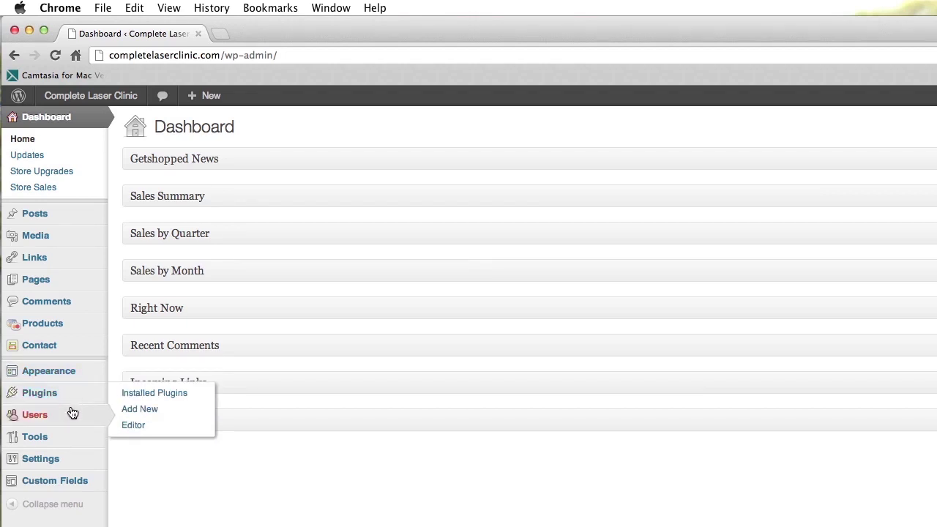
mouse_move(84, 479)
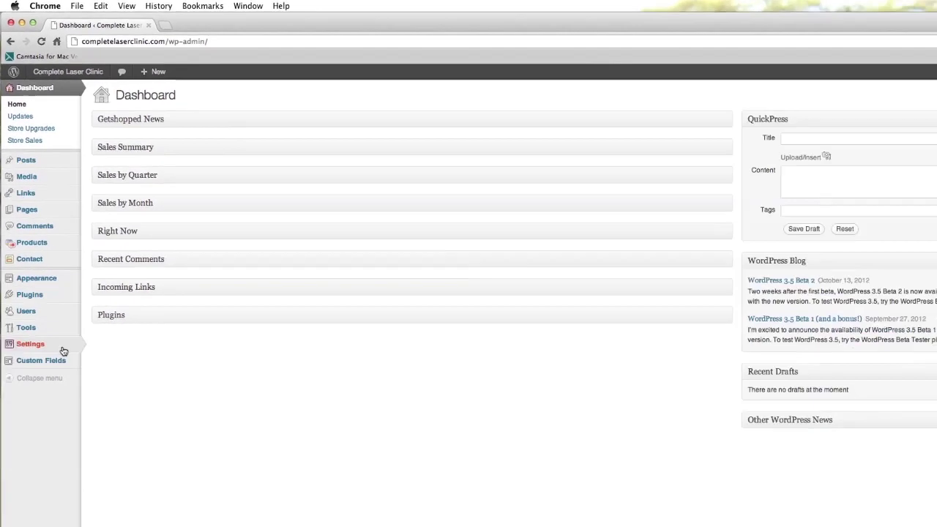
mouse_move(85, 465)
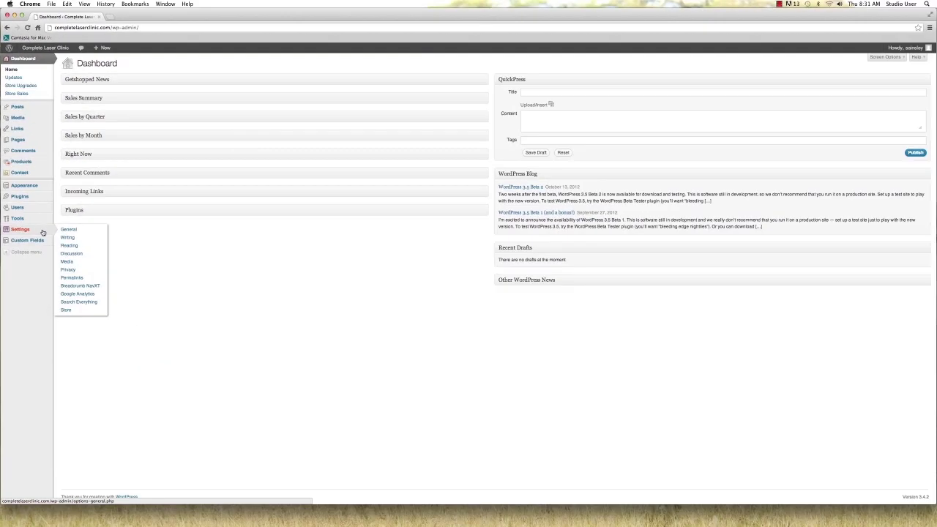
Save the General Settings with Subscriber kept as the new user default role
click(42, 232)
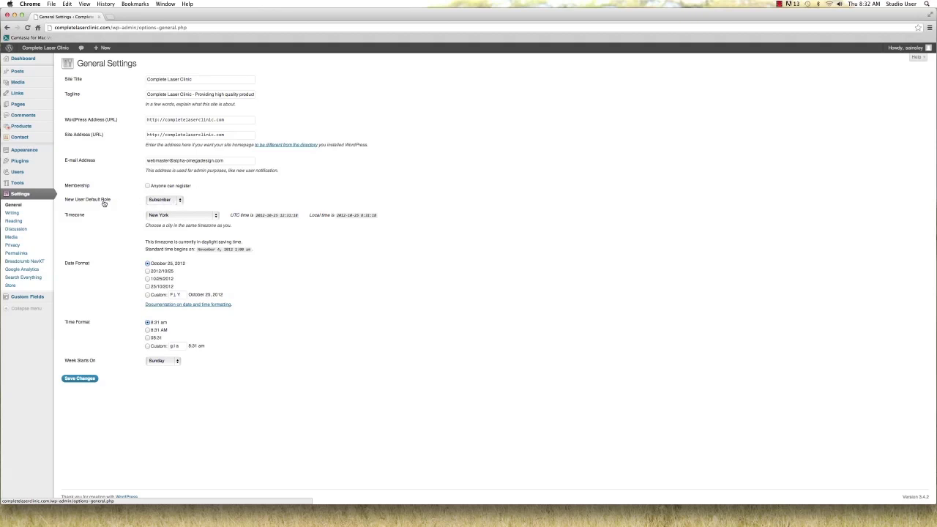
click(181, 200)
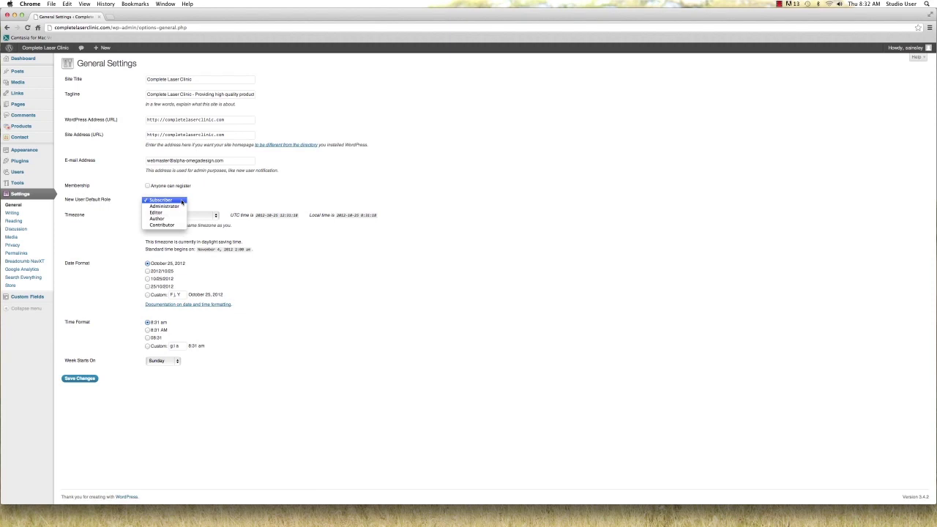
click(200, 200)
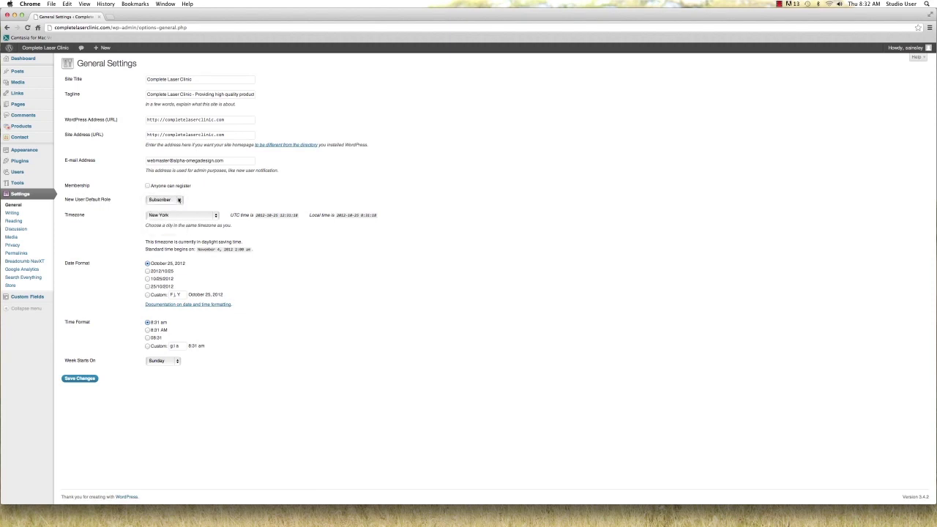
click(83, 378)
Visit the Writing Settings, then move on to the Privacy Settings
click(13, 213)
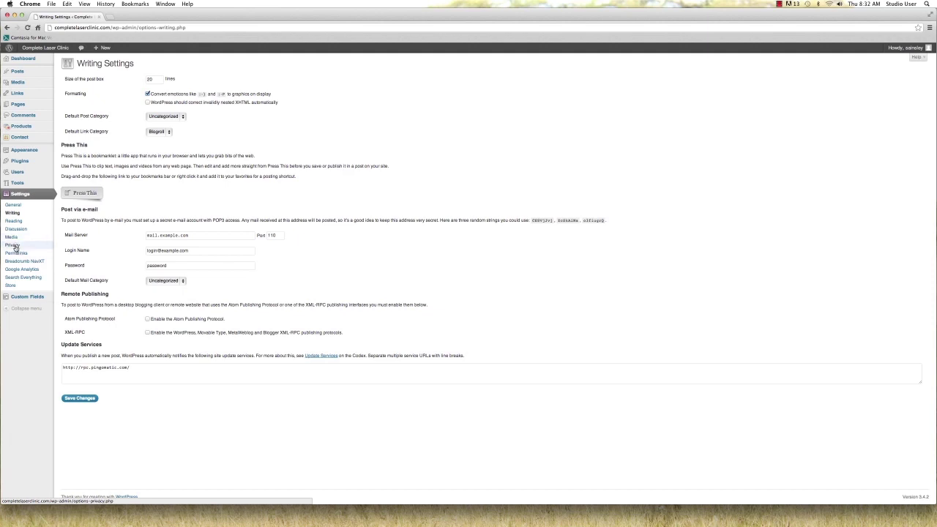
click(16, 247)
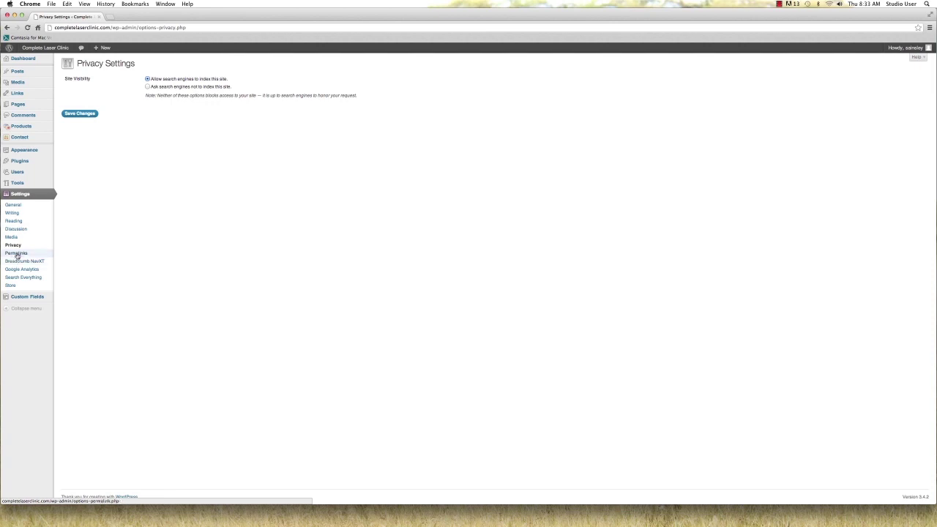
Go to the Permalinks settings page
click(16, 254)
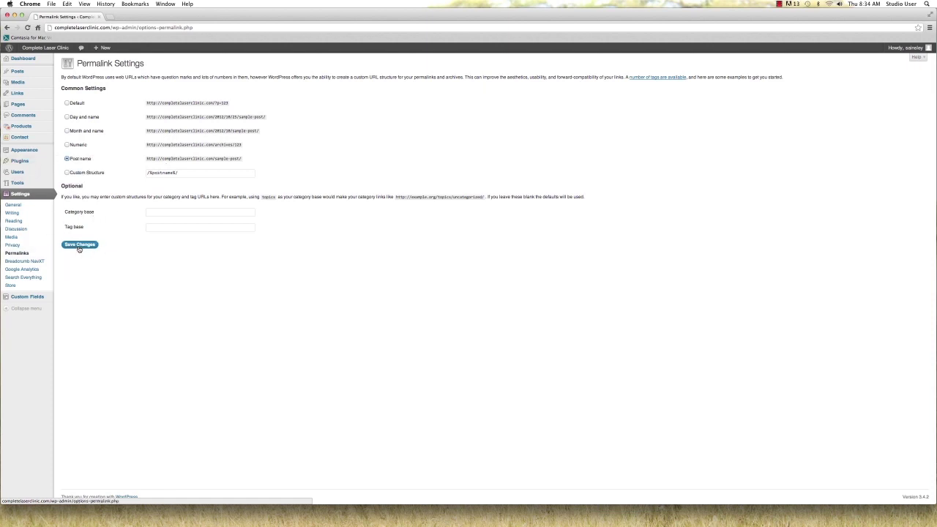
Save the permalink structure and go to the Custom Fields field groups list
click(80, 245)
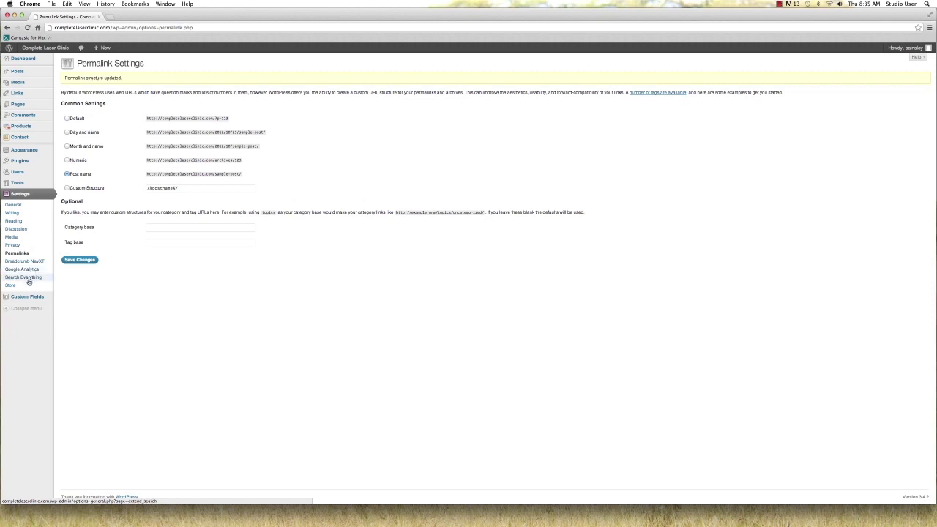
mouse_move(28, 297)
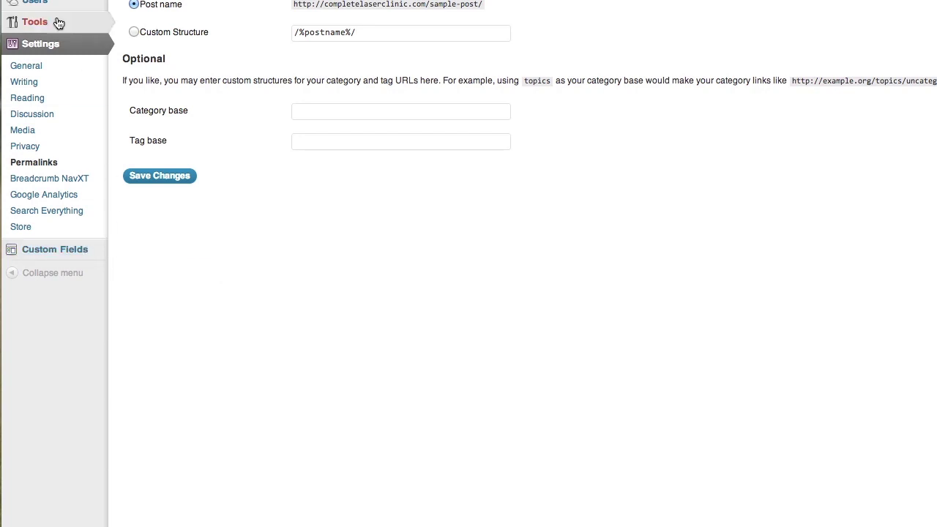
mouse_move(53, 1)
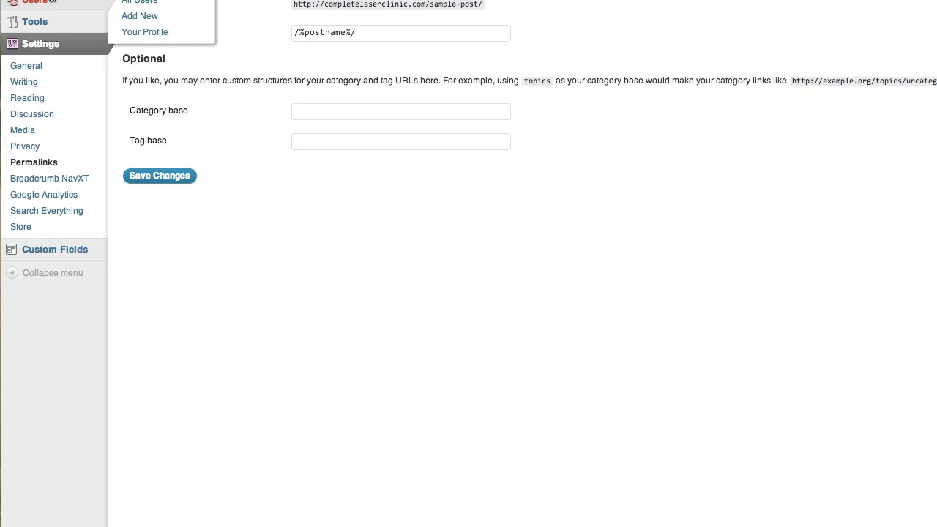
mouse_move(75, 255)
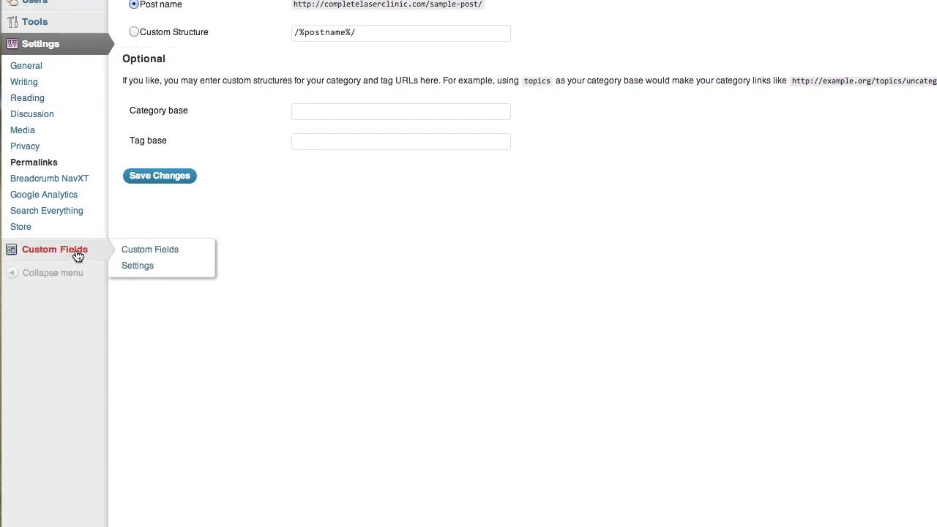
scroll(77, 254, up, 3)
click(77, 349)
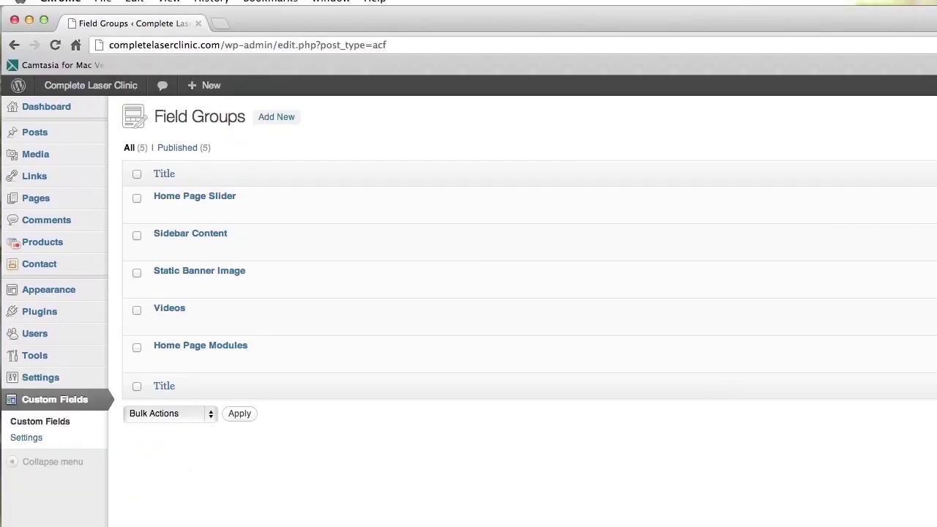
Open the Home Page Slider field group for editing
mouse_move(157, 203)
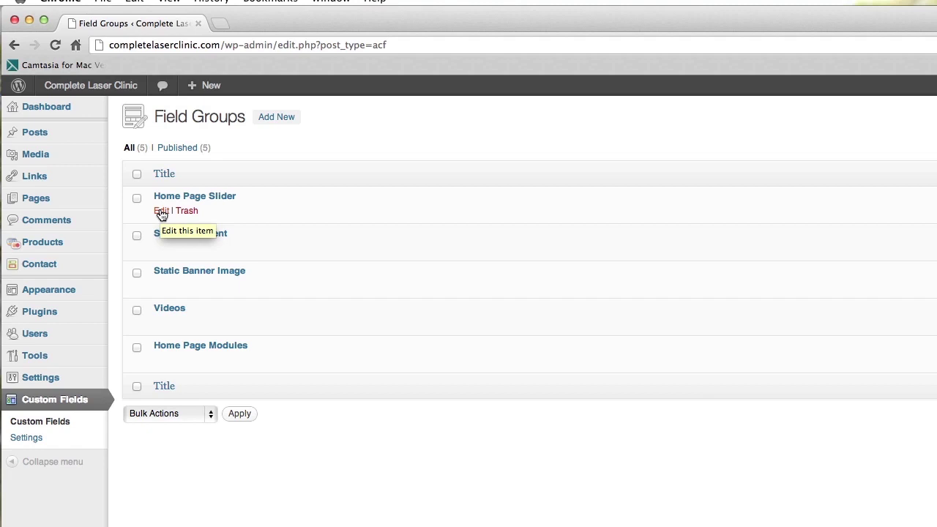
click(161, 211)
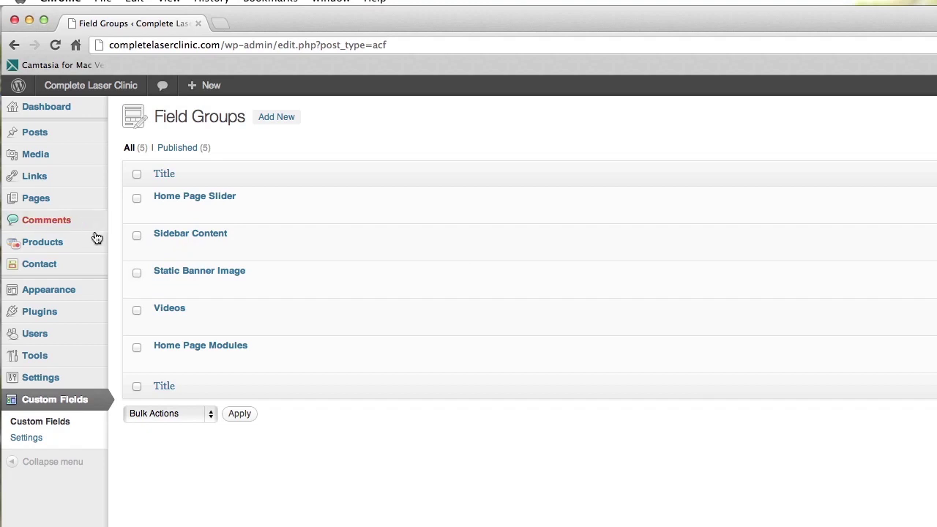
mouse_move(85, 206)
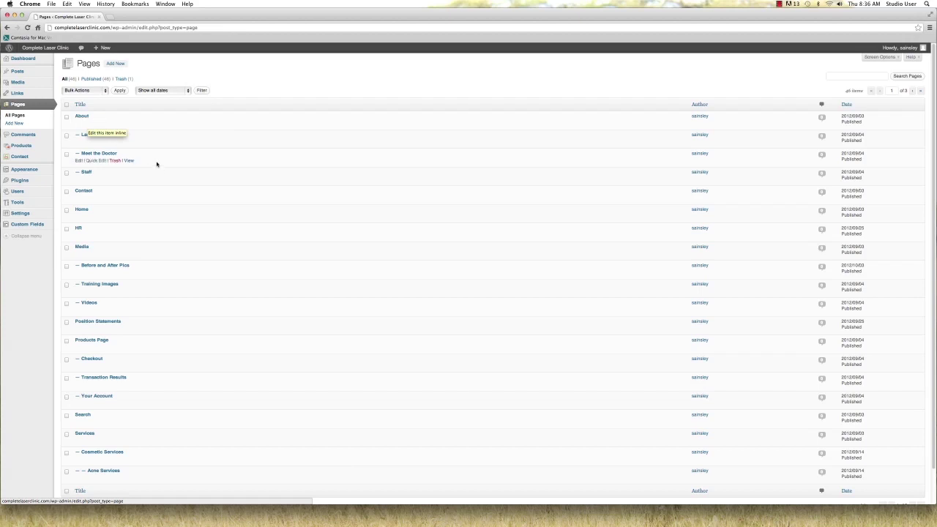
Scroll through the Pages list and open the About page in the editor
scroll(181, 163, down, 2)
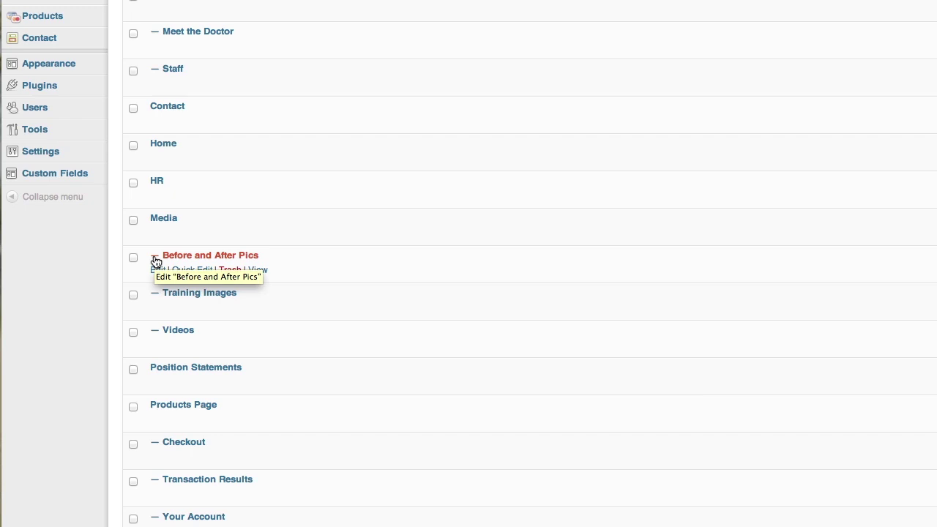
scroll(156, 262, down, 5)
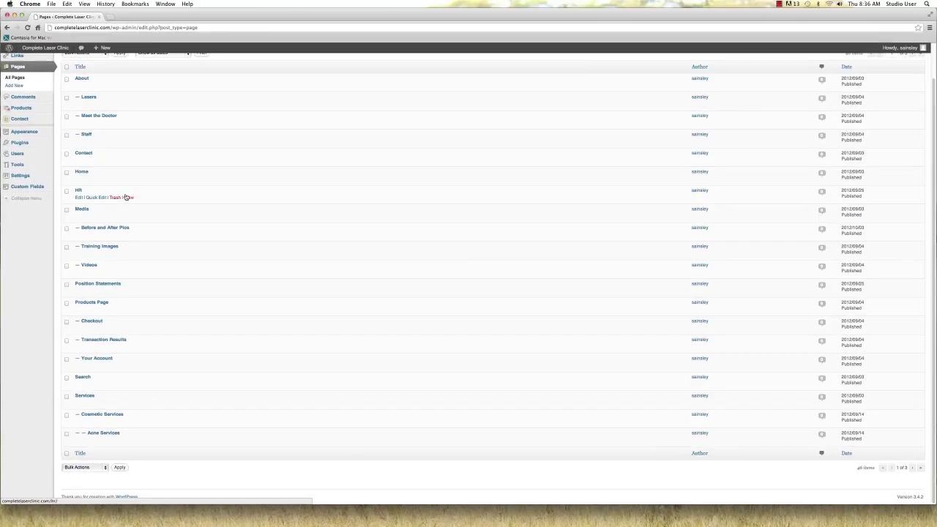
scroll(125, 197, up, 2)
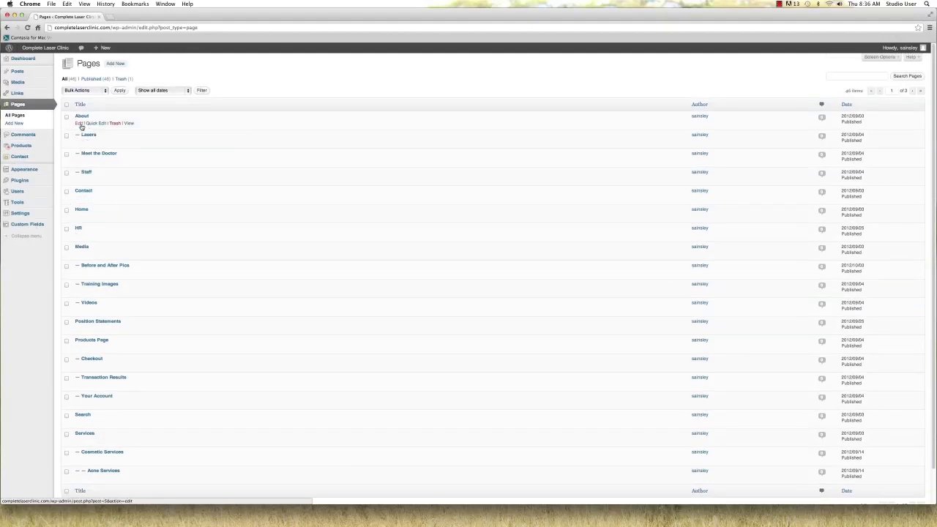
click(80, 124)
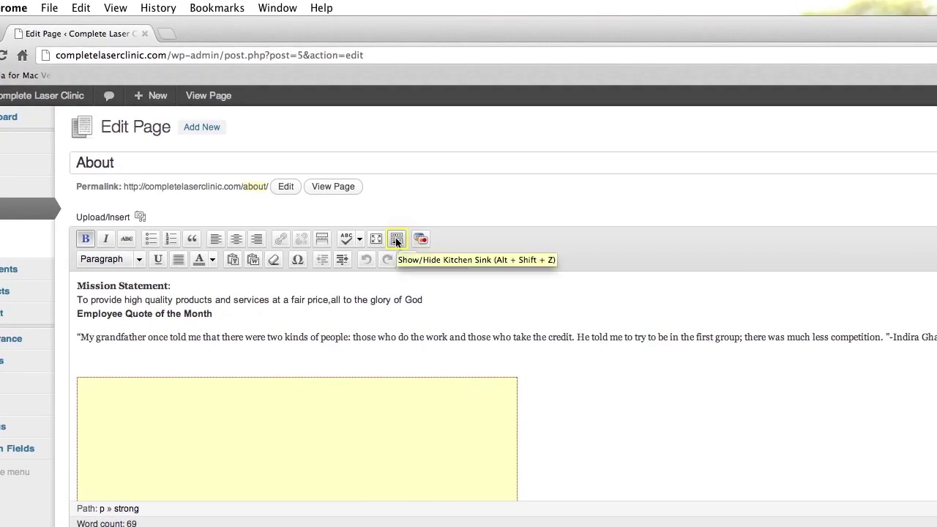
Toggle the Kitchen Sink formatting row off and back on, and view the text colour choices
click(244, 133)
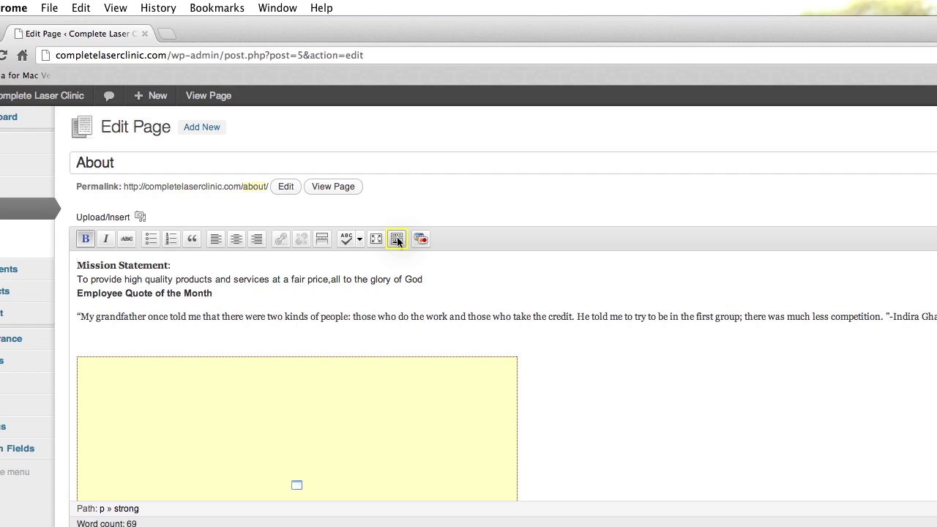
click(397, 242)
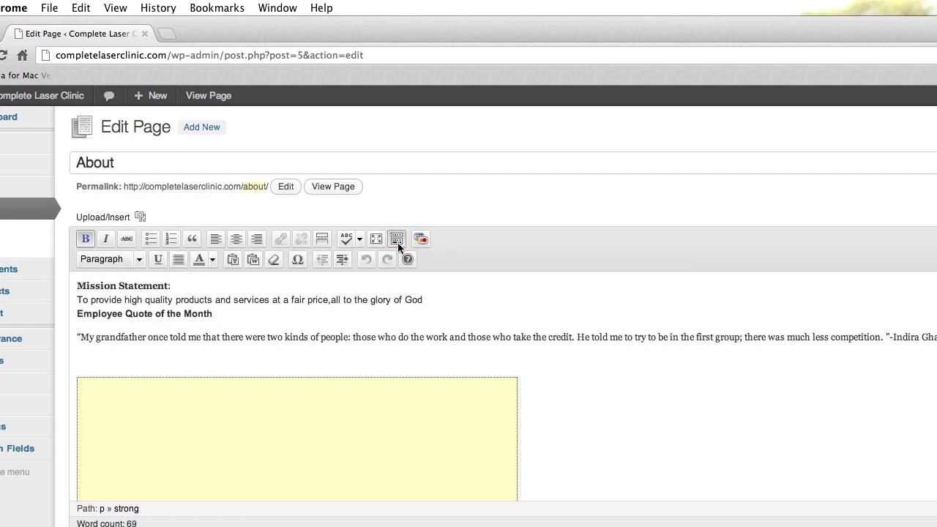
click(211, 260)
click(211, 261)
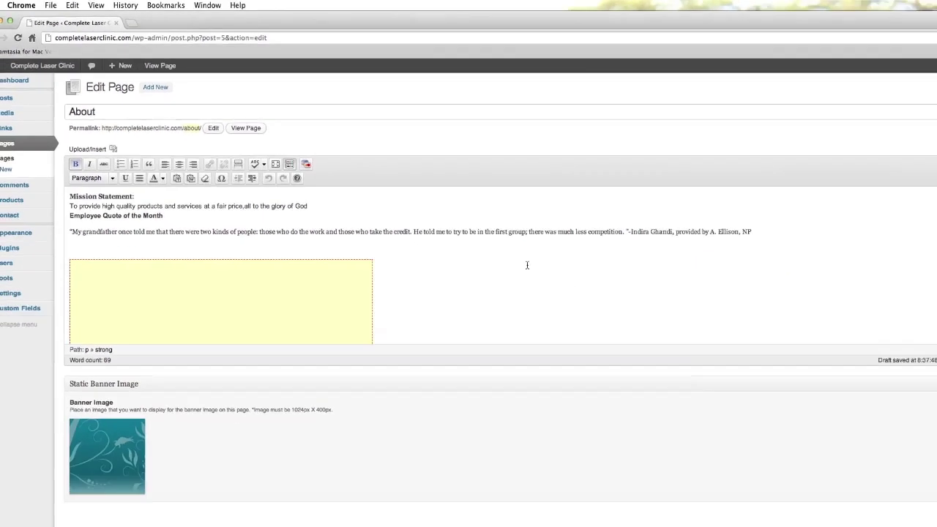
scroll(744, 392, down, 3)
scroll(744, 393, up, 1)
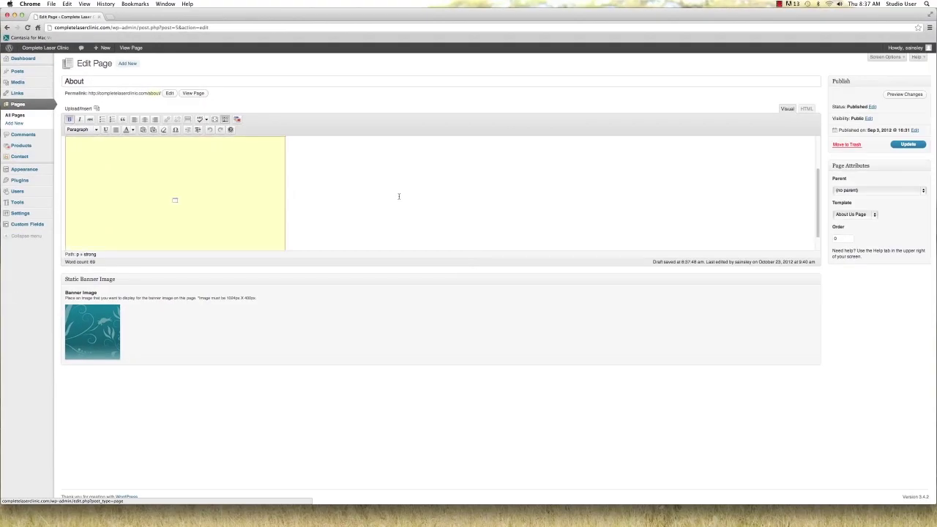
scroll(399, 196, up, 2)
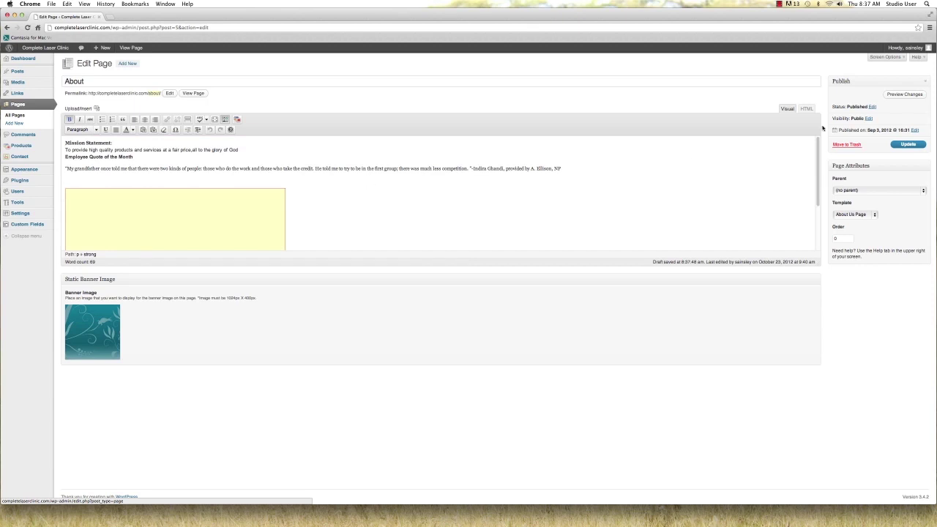
scroll(248, 205, down, 3)
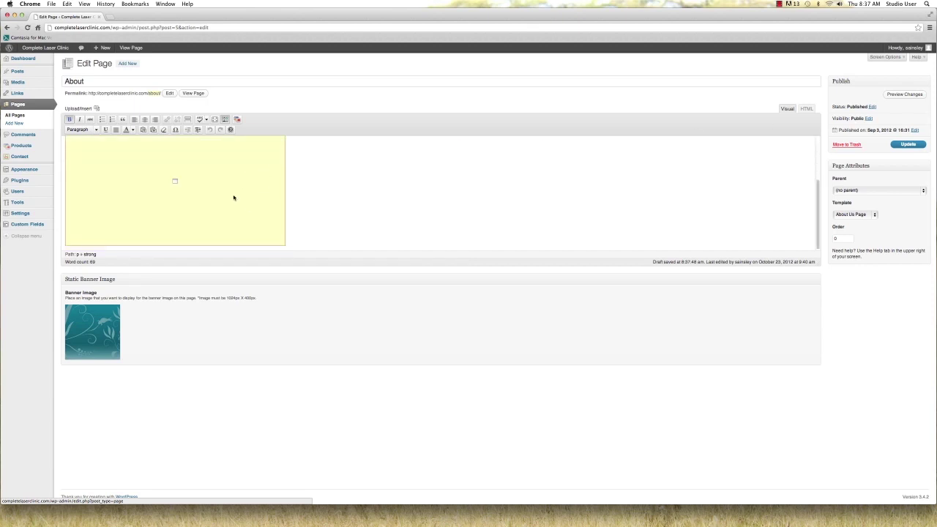
click(230, 196)
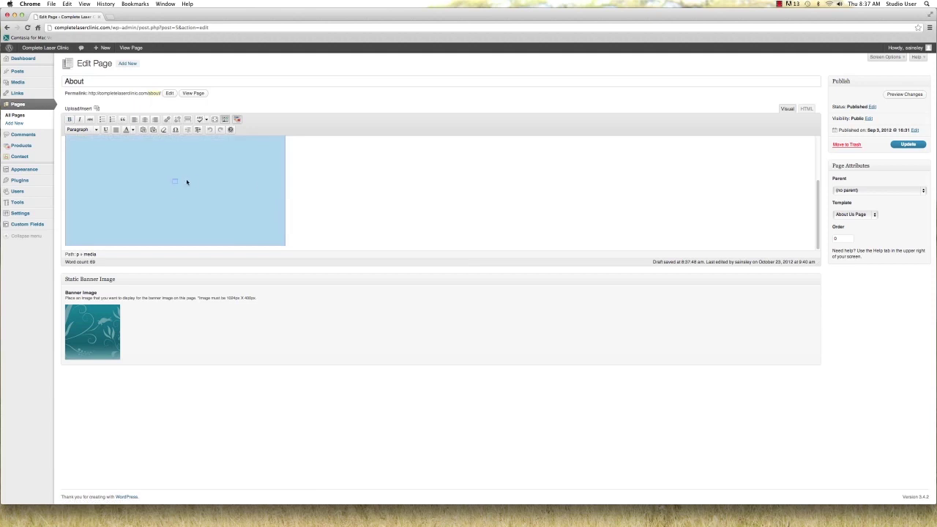
click(807, 109)
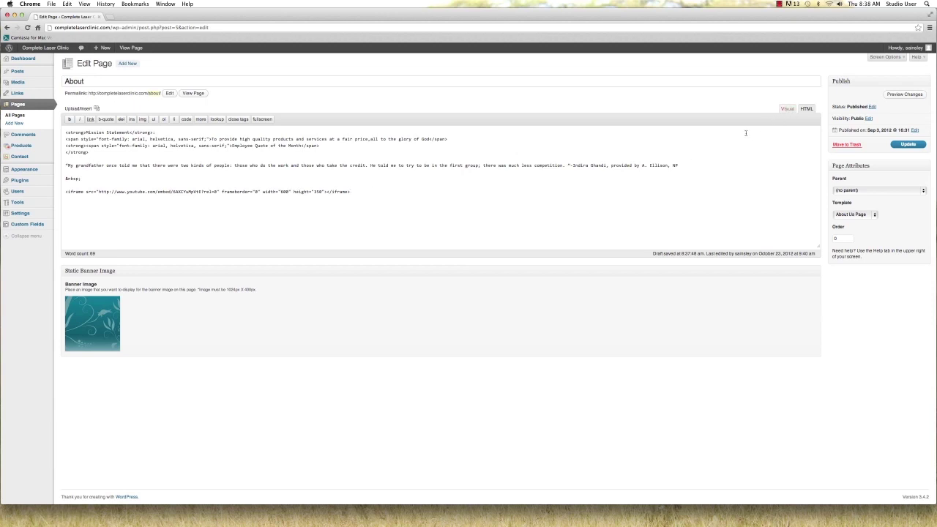
click(788, 110)
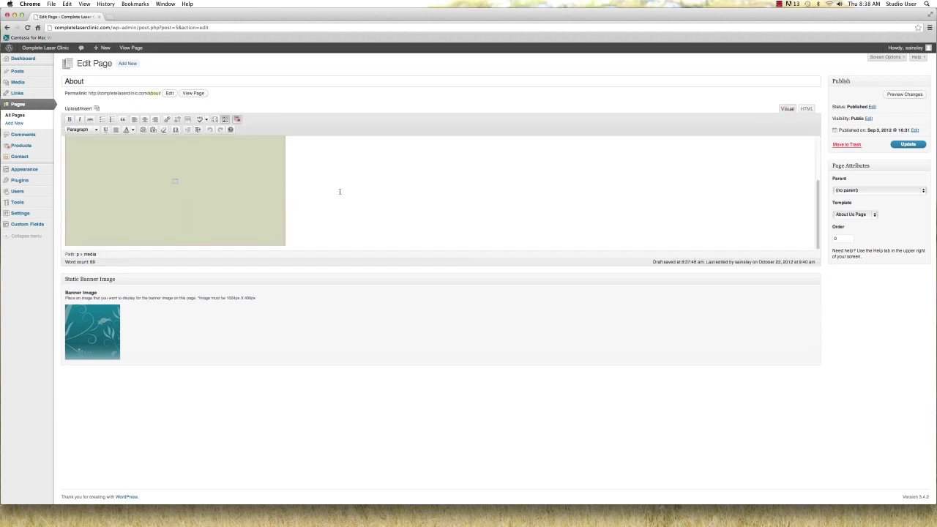
scroll(340, 192, up, 3)
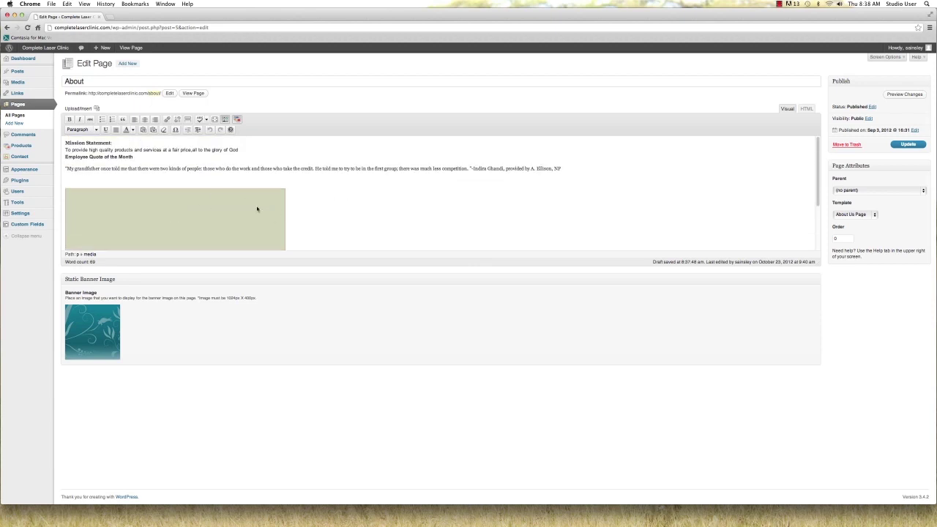
scroll(241, 209, down, 3)
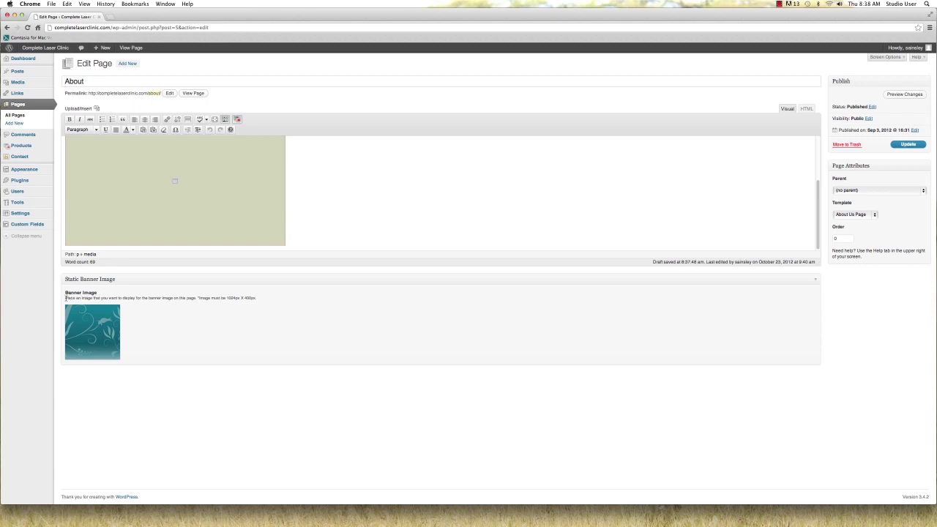
drag(66, 298, 258, 299)
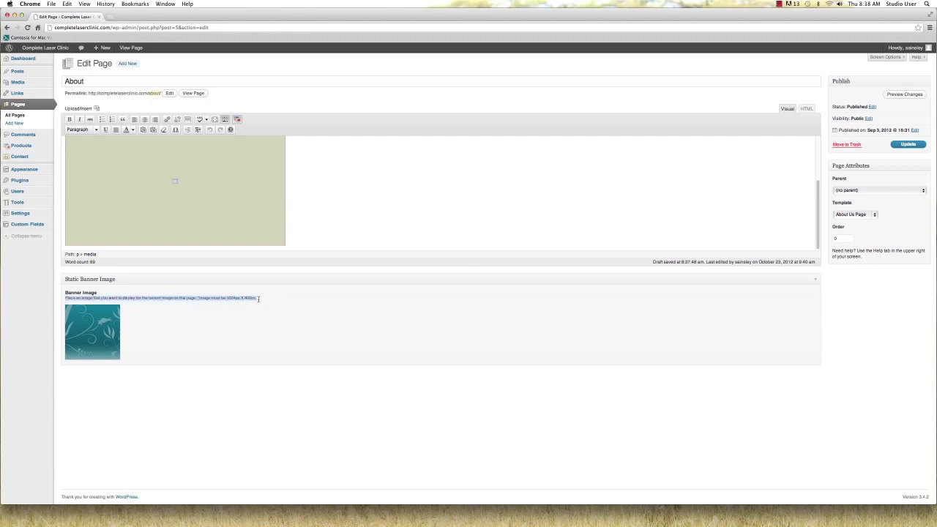
click(227, 299)
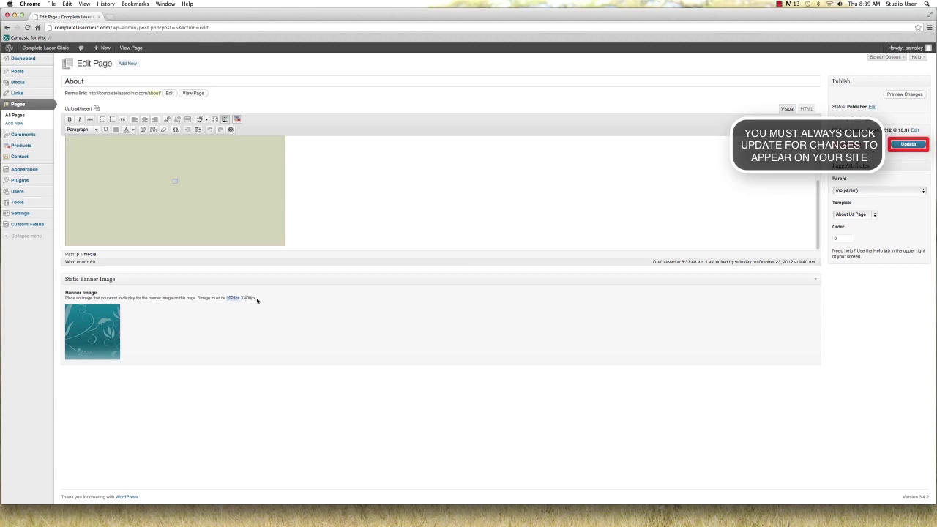
Highlight the 400px banner height note, then return to the All Pages list
drag(256, 298, 245, 298)
click(256, 299)
click(32, 108)
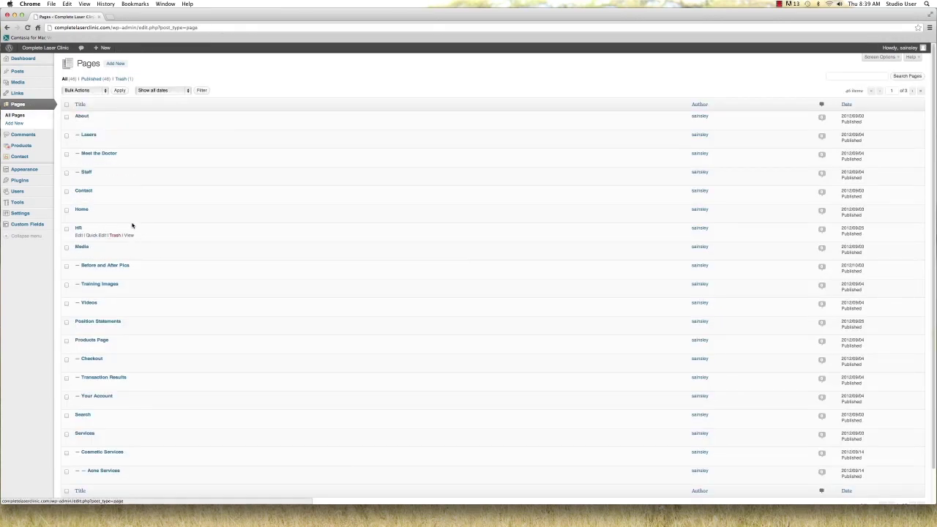
click(77, 216)
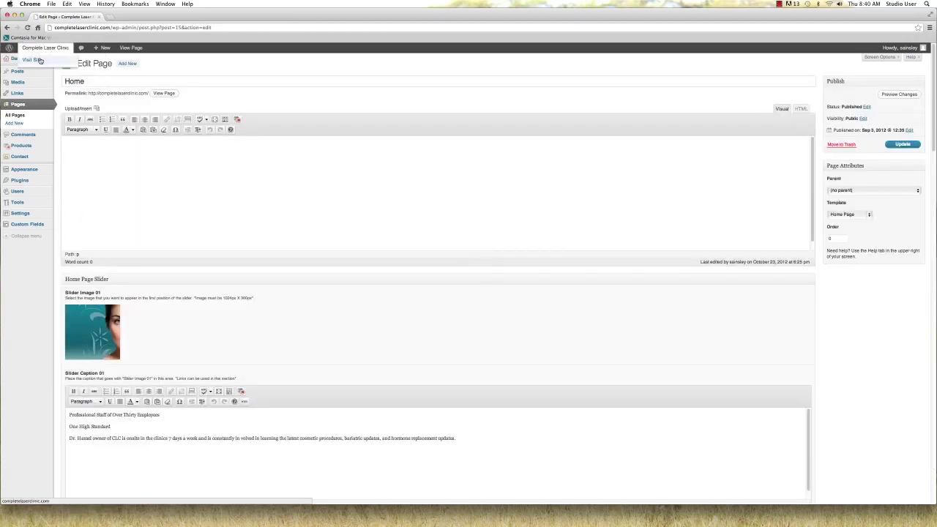
right_click(47, 60)
click(52, 61)
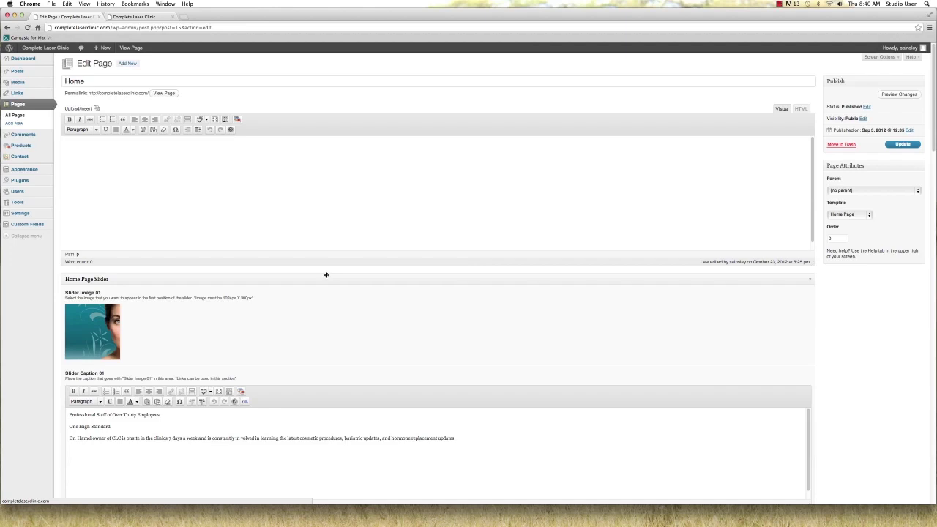
scroll(325, 275, down, 1)
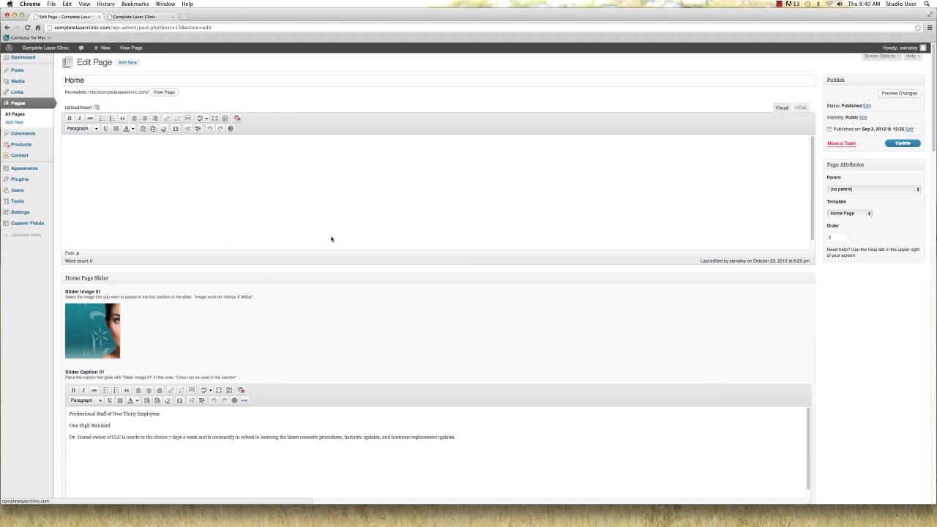
scroll(331, 242, down, 3)
scroll(331, 241, down, 5)
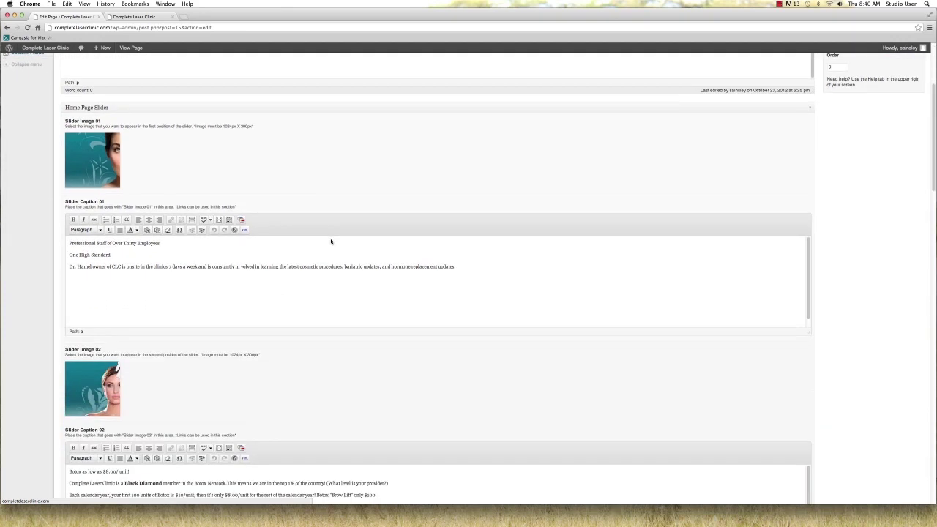
scroll(374, 221, up, 5)
scroll(371, 224, down, 6)
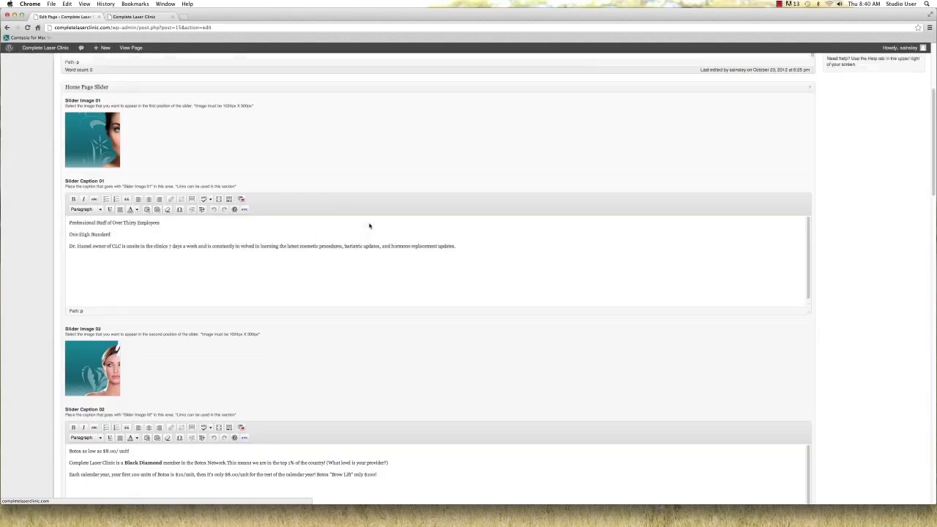
scroll(368, 228, down, 4)
scroll(367, 229, down, 12)
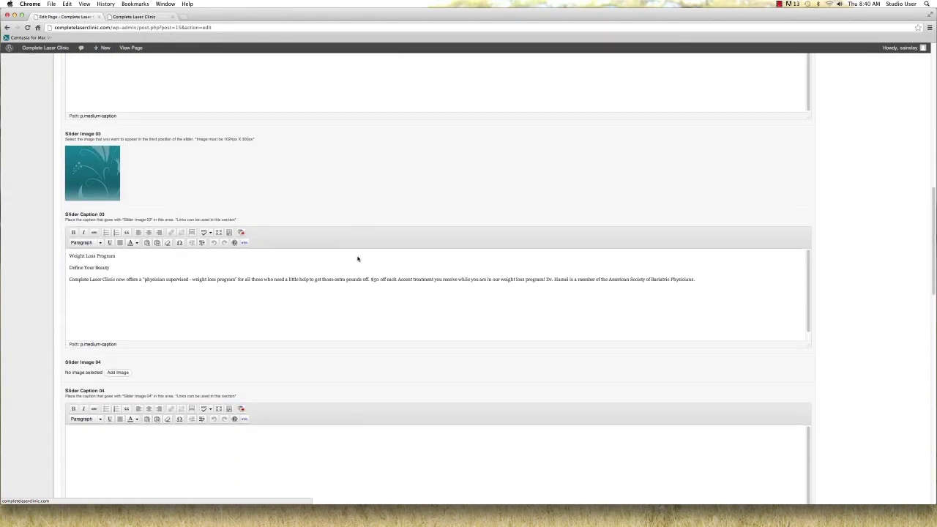
scroll(357, 260, down, 9)
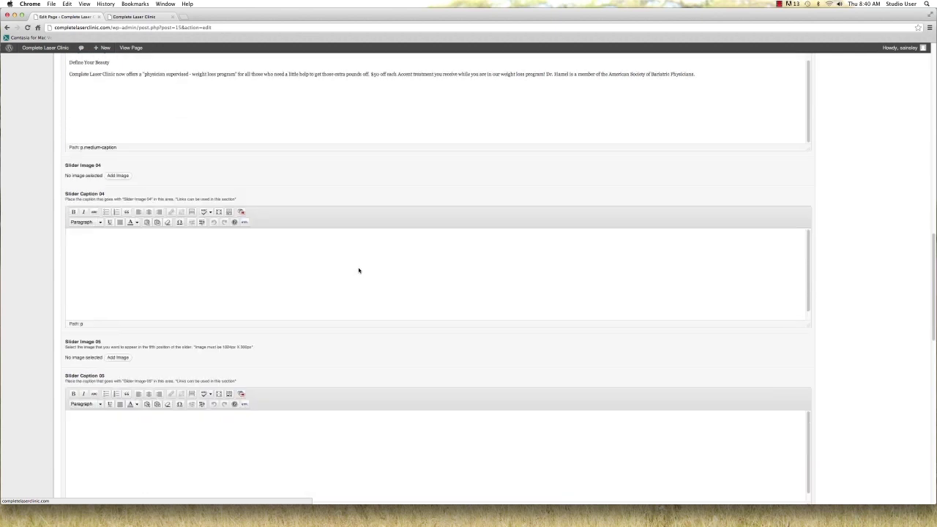
scroll(326, 290, down, 10)
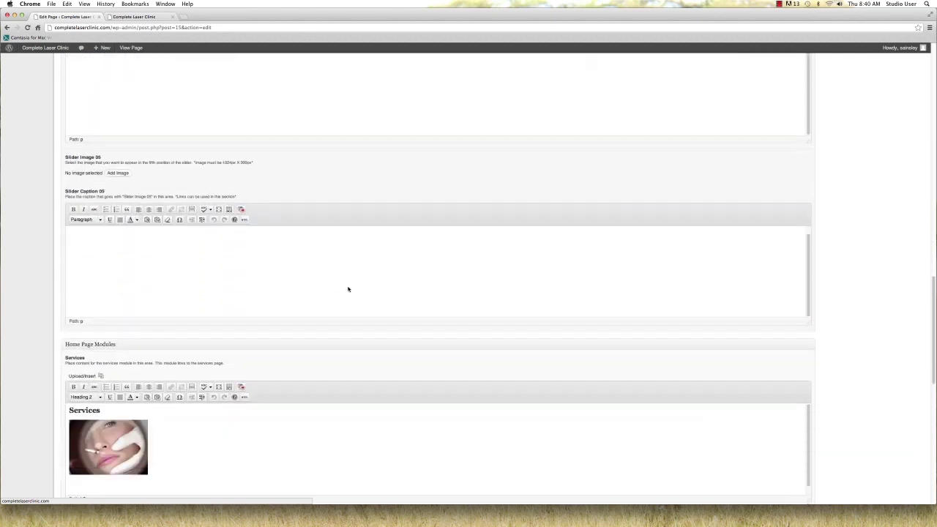
scroll(363, 291, down, 15)
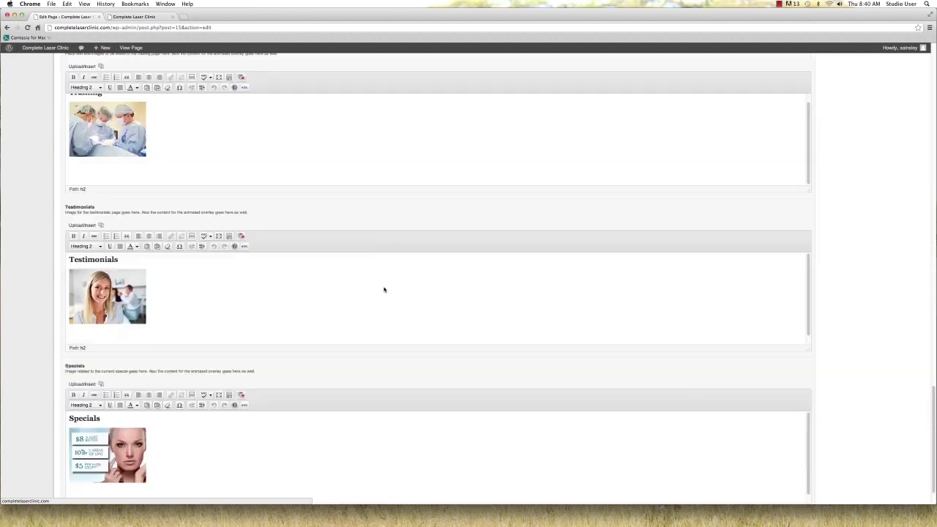
scroll(383, 290, up, 20)
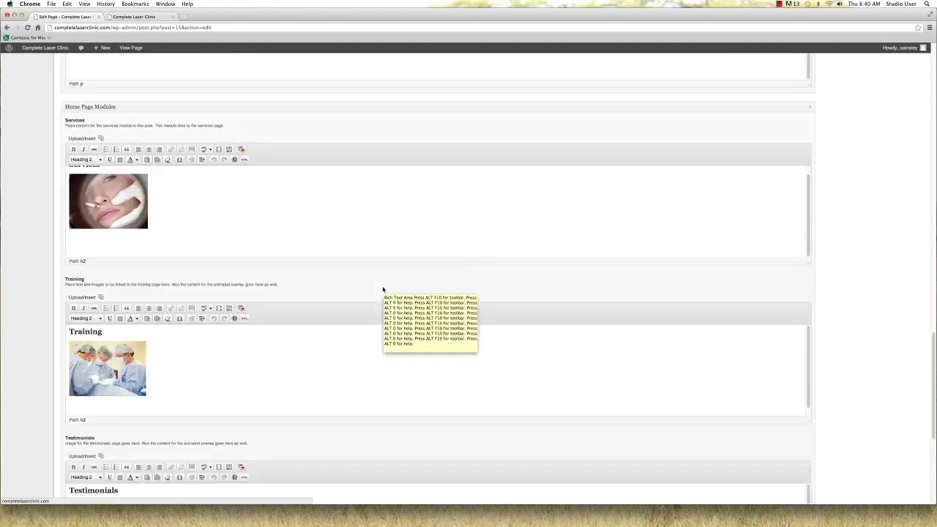
scroll(382, 288, up, 20)
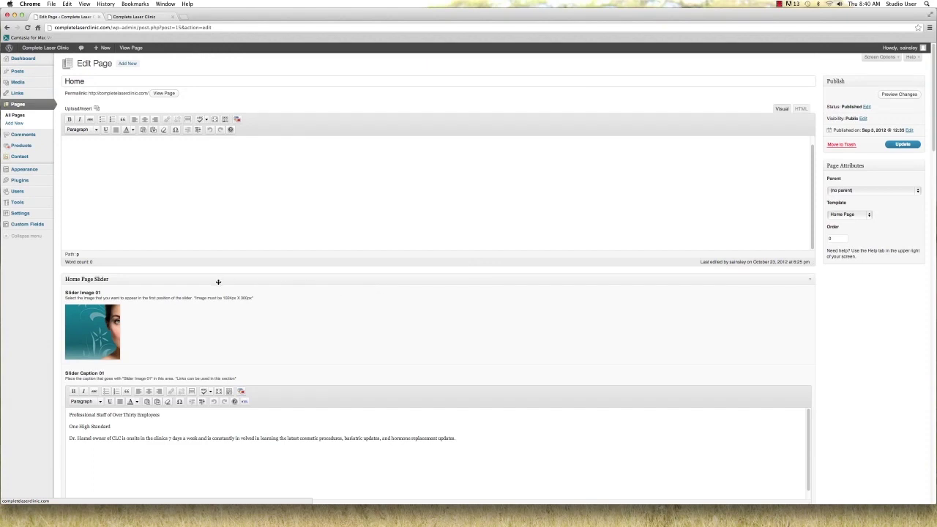
View the live Complete Laser Clinic home page and highlight its weight loss banner text
click(134, 17)
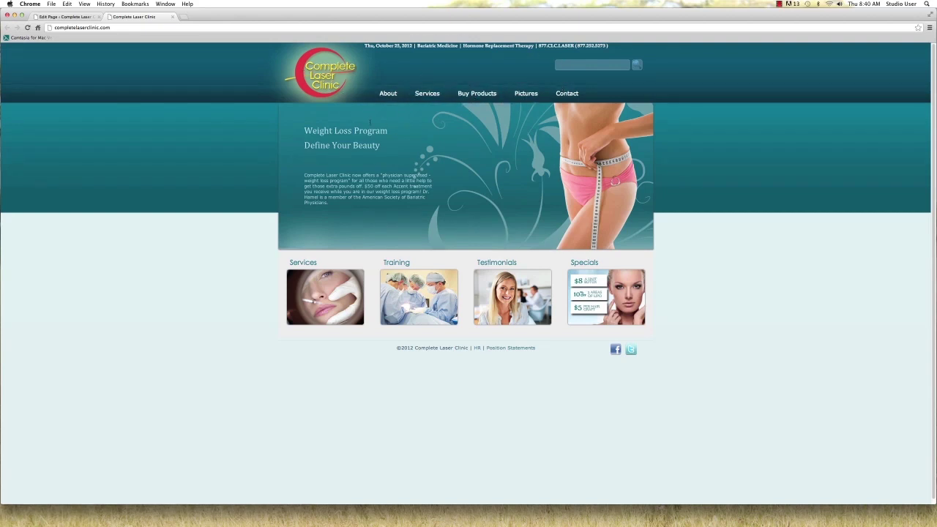
drag(305, 130, 422, 205)
click(407, 186)
Return to the Home page editor and point out the required 1024px X 300px slider image size
click(88, 16)
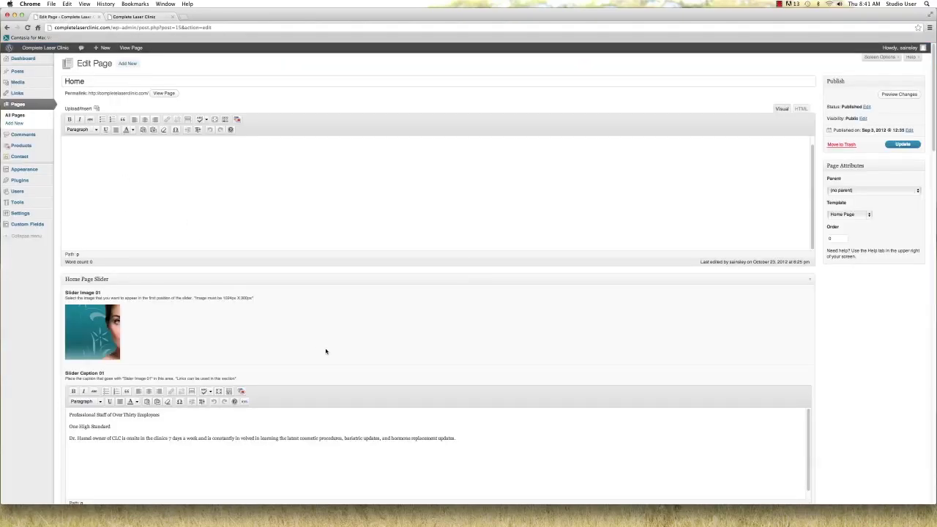
scroll(328, 349, down, 1)
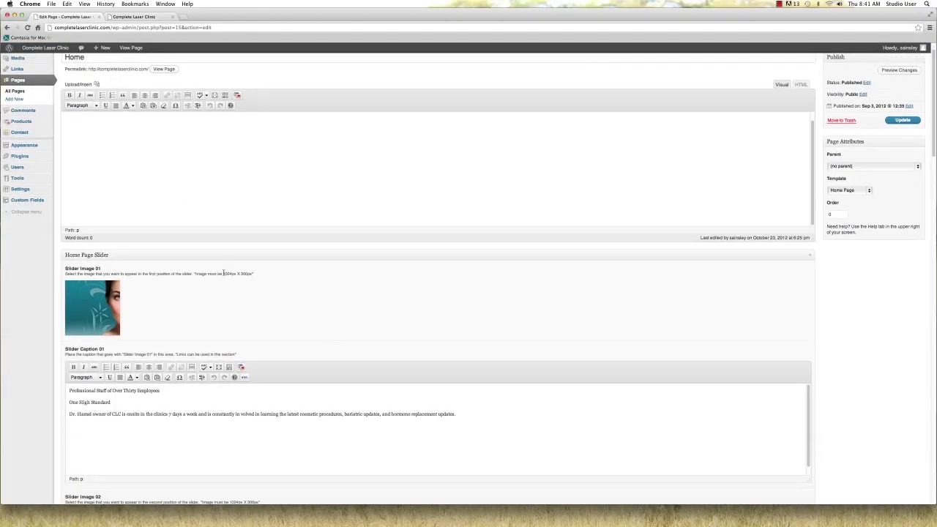
drag(222, 273, 252, 274)
click(252, 273)
Scroll down through the slider image, caption and home page module editors
scroll(249, 305, down, 1)
scroll(253, 305, up, 2)
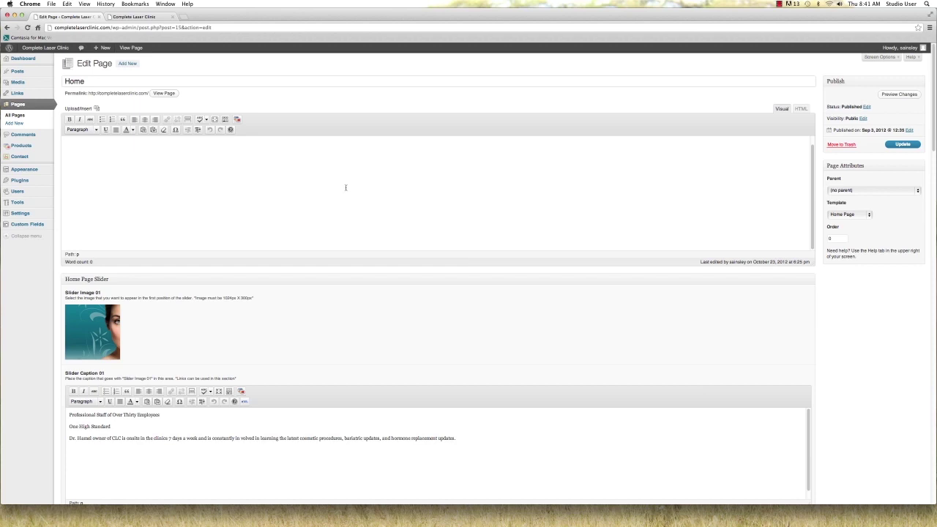
scroll(345, 264, down, 2)
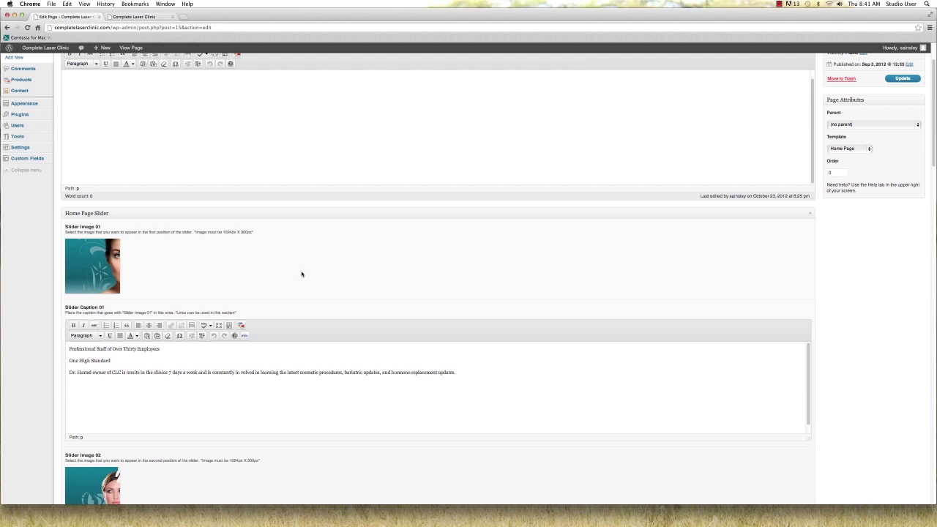
scroll(301, 275, down, 2)
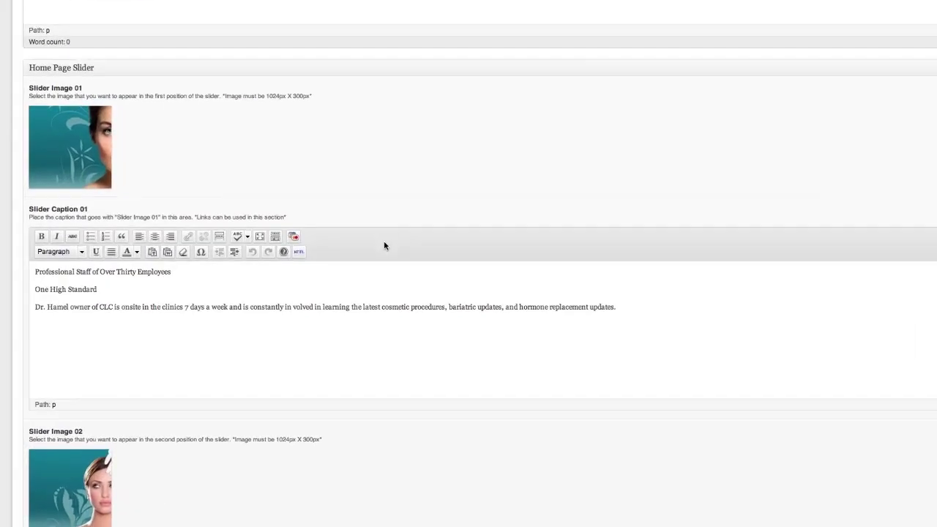
scroll(384, 245, down, 1)
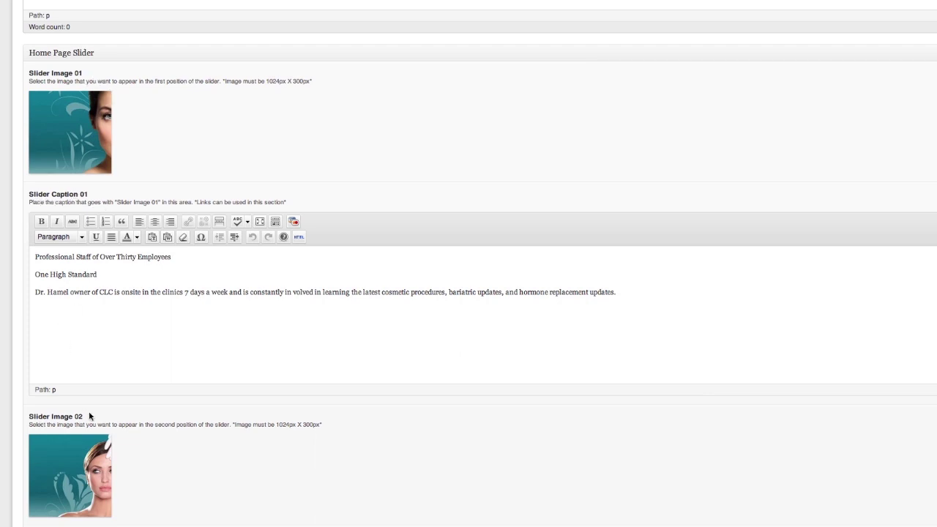
scroll(158, 408, down, 3)
scroll(126, 348, down, 2)
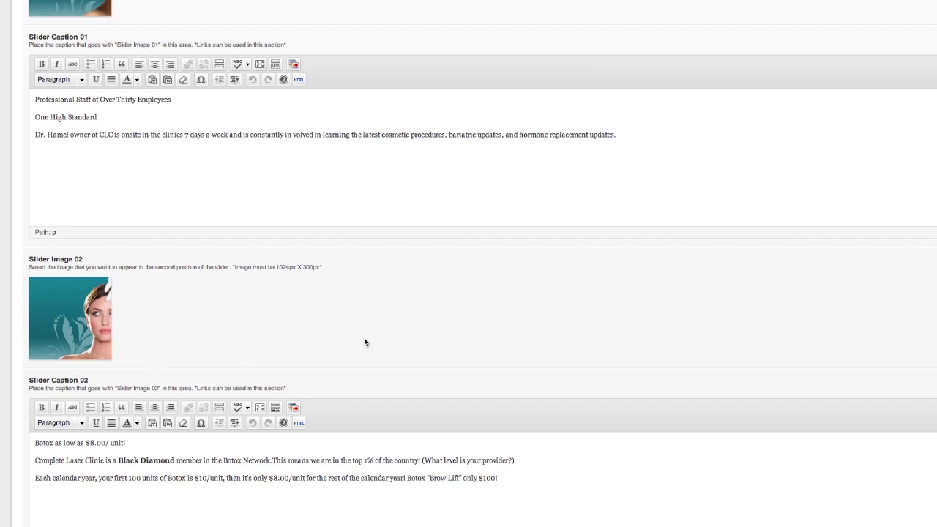
scroll(364, 342, up, 5)
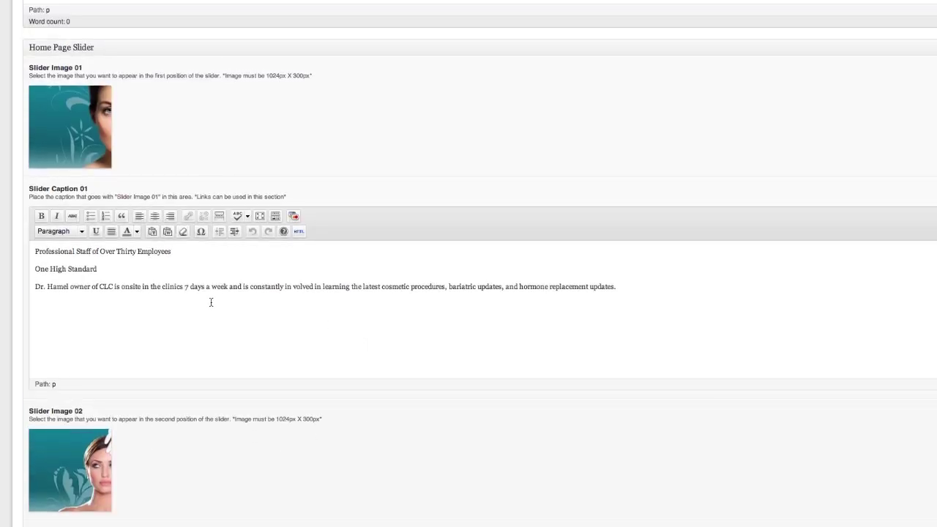
scroll(208, 301, down, 6)
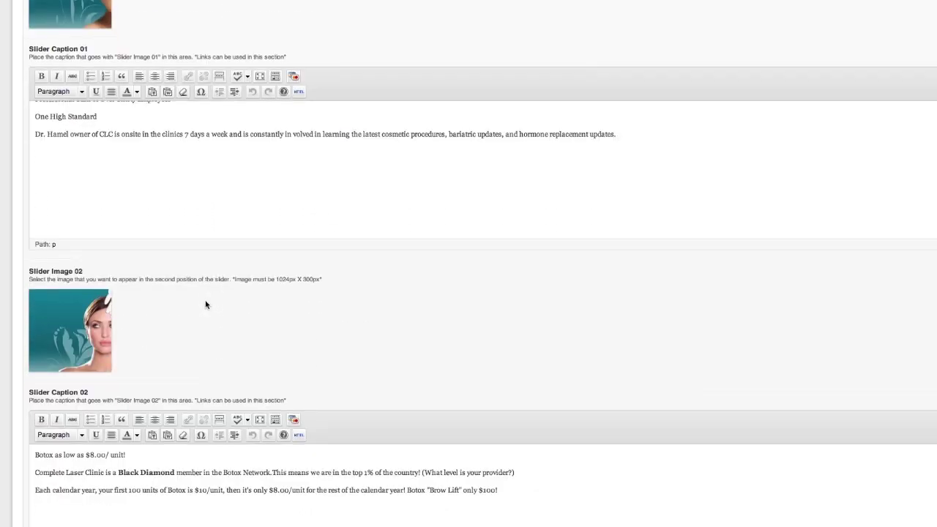
scroll(217, 294, down, 13)
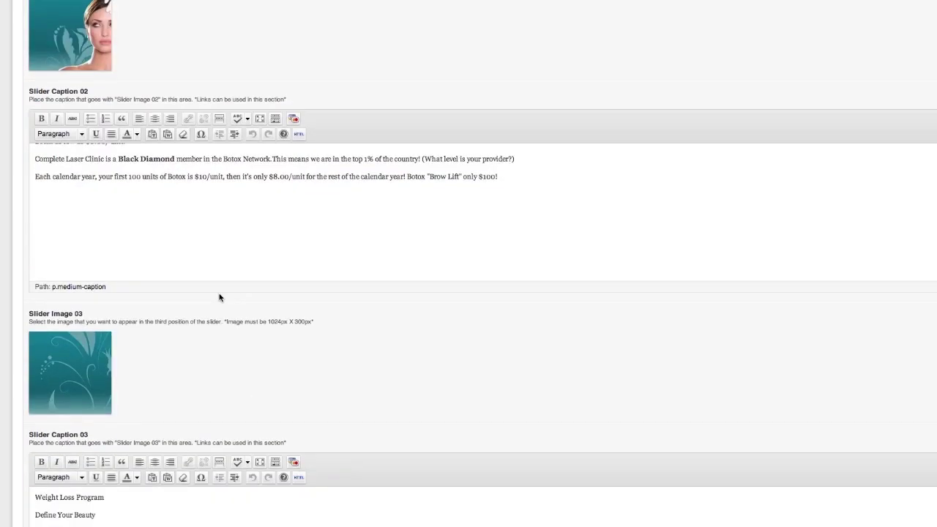
scroll(215, 296, down, 7)
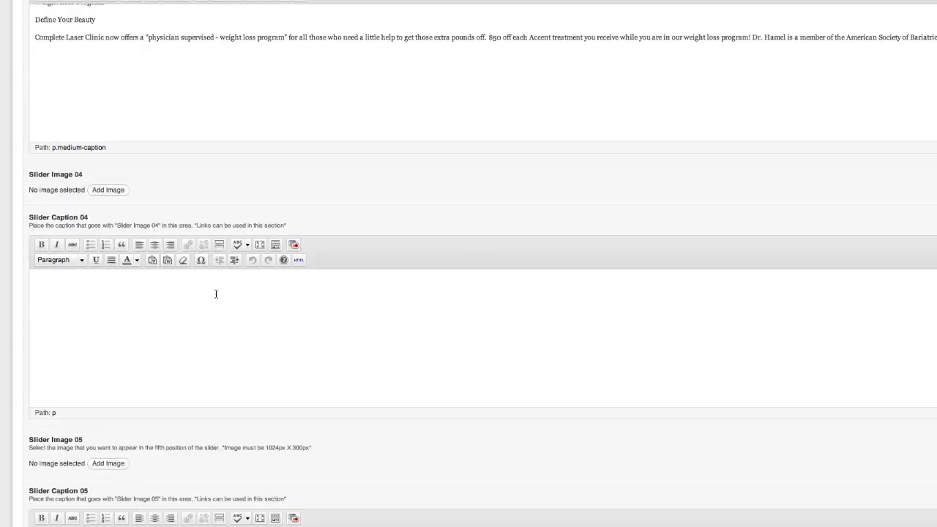
scroll(215, 297, down, 8)
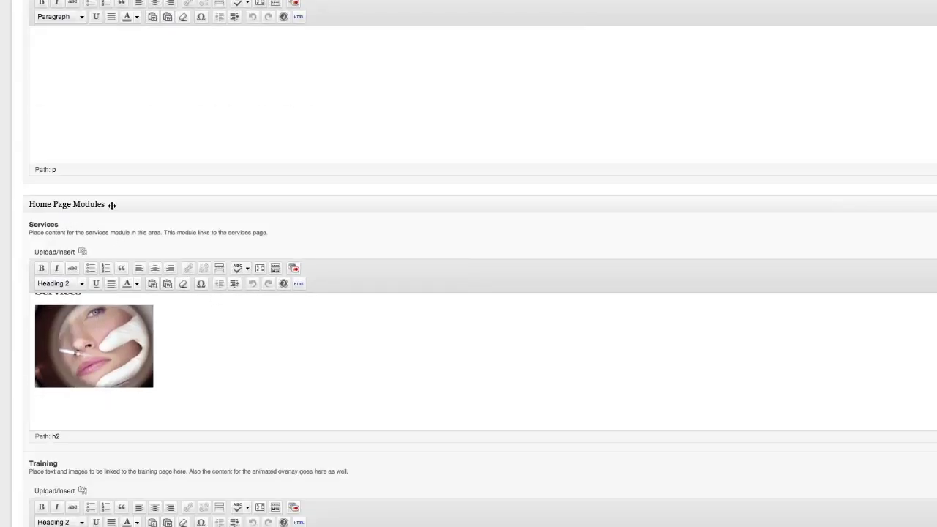
scroll(169, 311, down, 2)
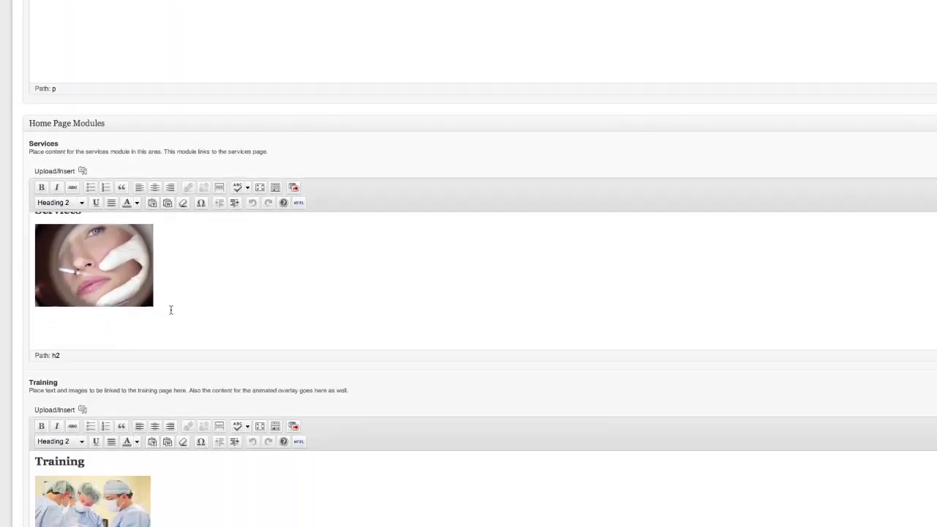
scroll(147, 374, down, 5)
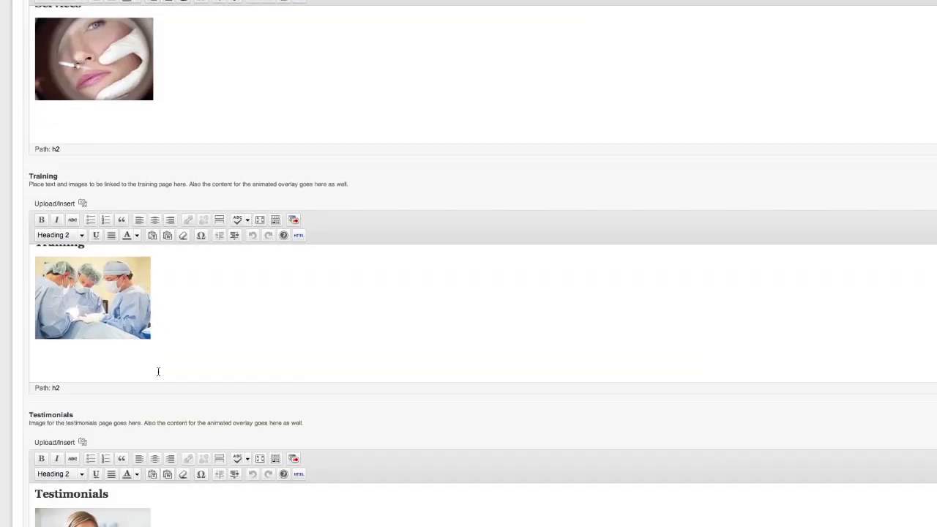
scroll(88, 410, down, 2)
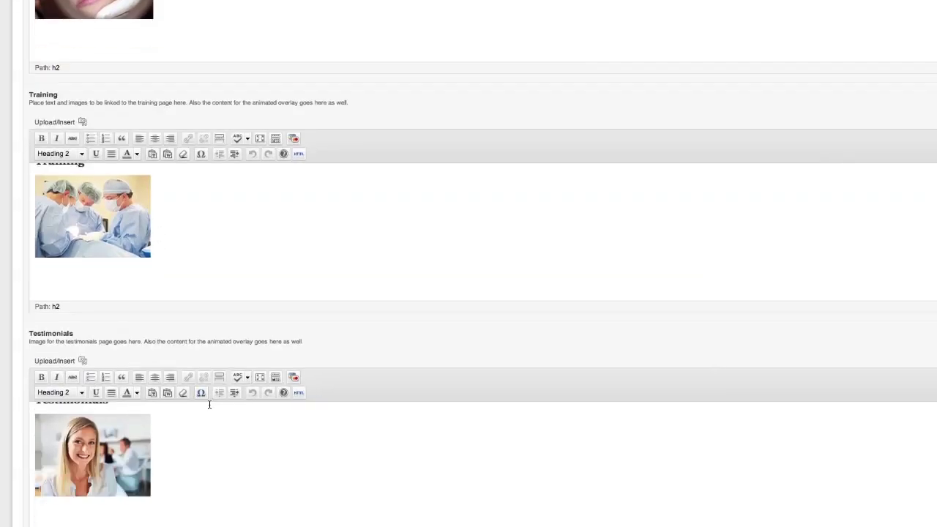
Scroll back up to the top of the Home page editor
scroll(400, 386, up, 4)
scroll(398, 386, up, 2)
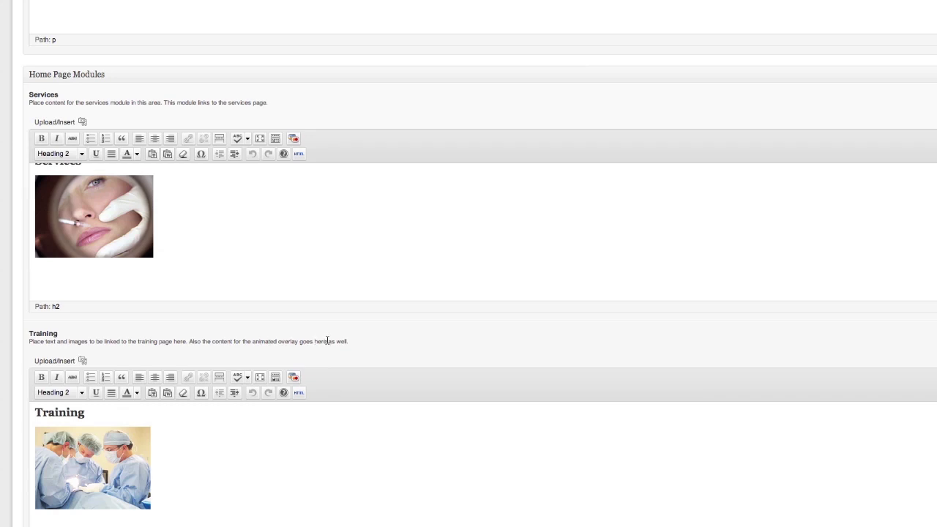
scroll(312, 351, up, 5)
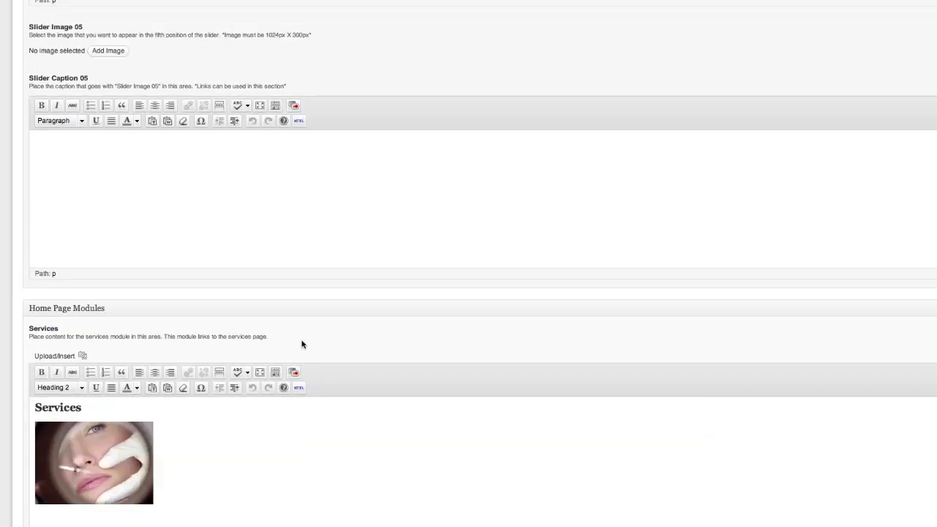
scroll(293, 340, down, 4)
scroll(292, 340, up, 1)
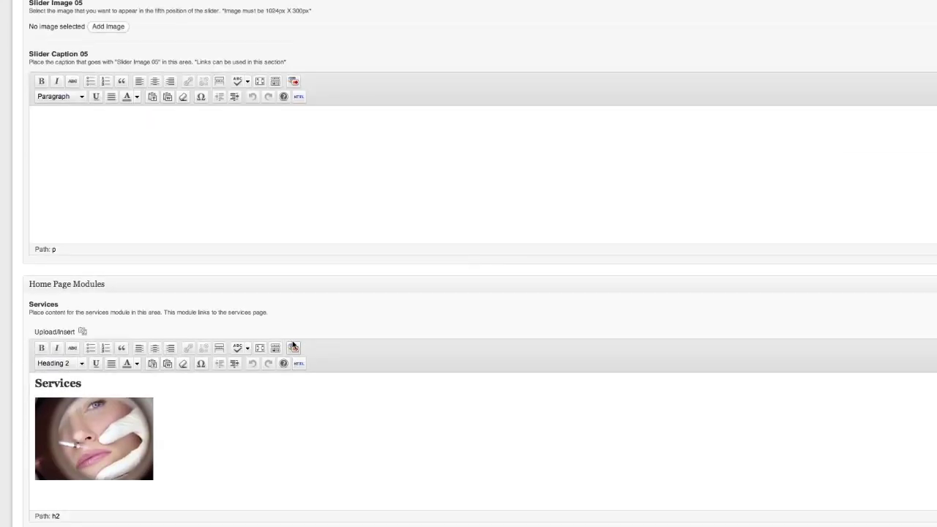
scroll(275, 316, up, 4)
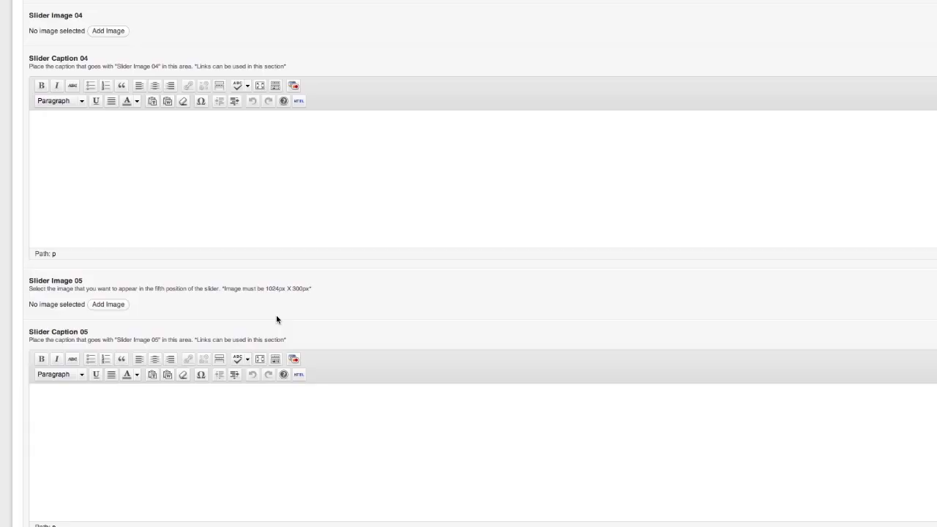
scroll(343, 329, up, 2)
scroll(329, 330, up, 5)
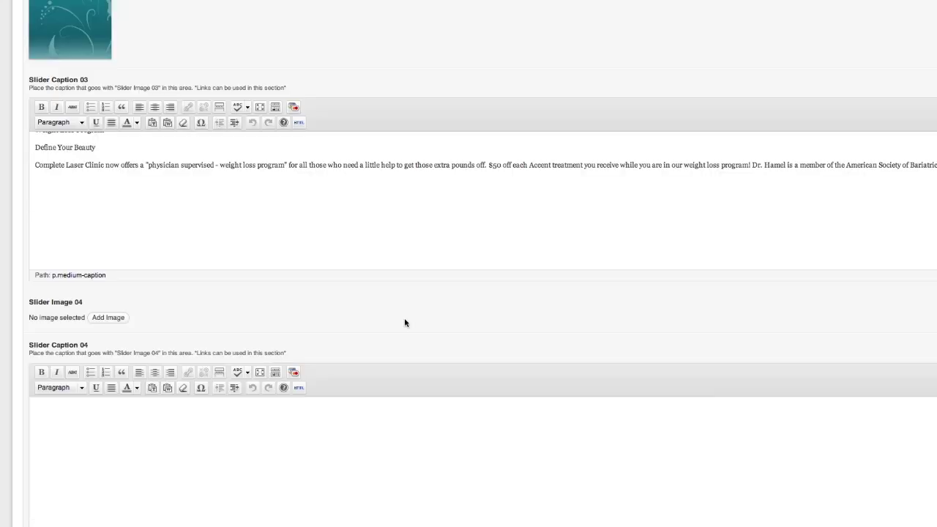
scroll(402, 322, up, 10)
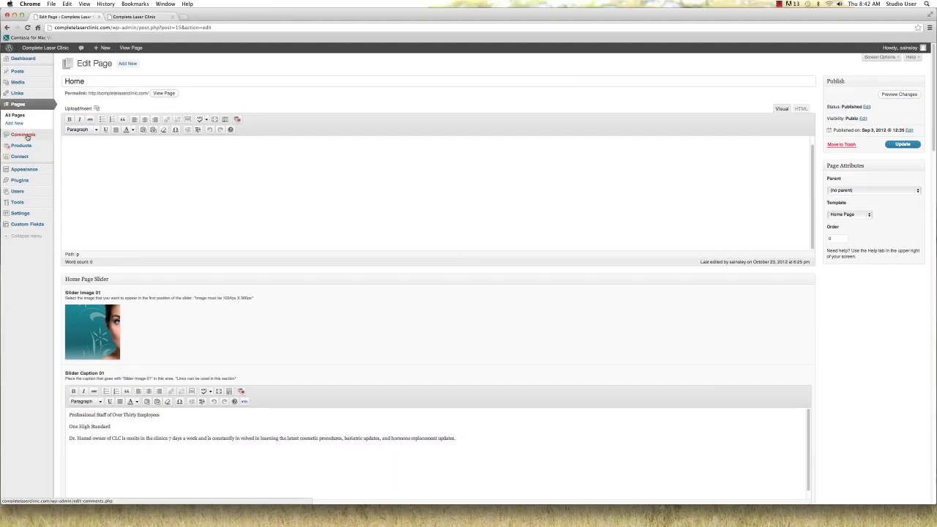
mouse_move(34, 86)
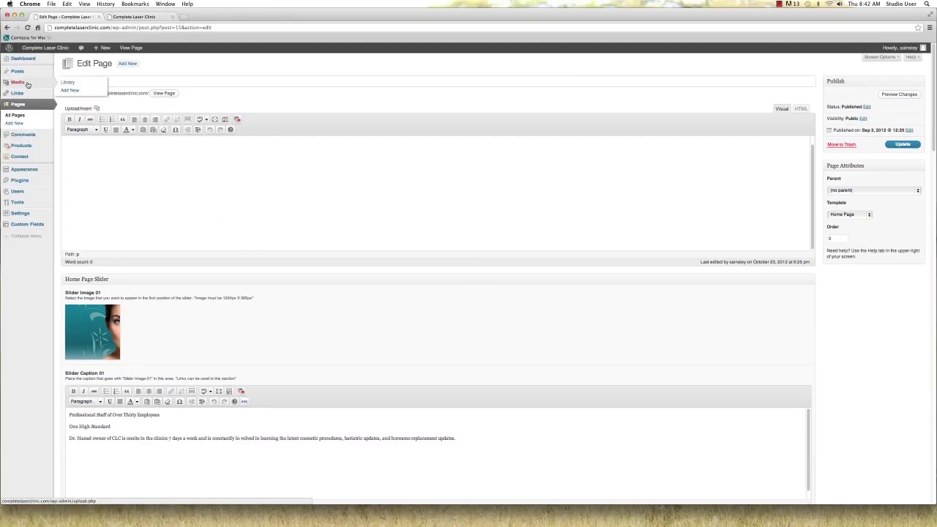
click(27, 85)
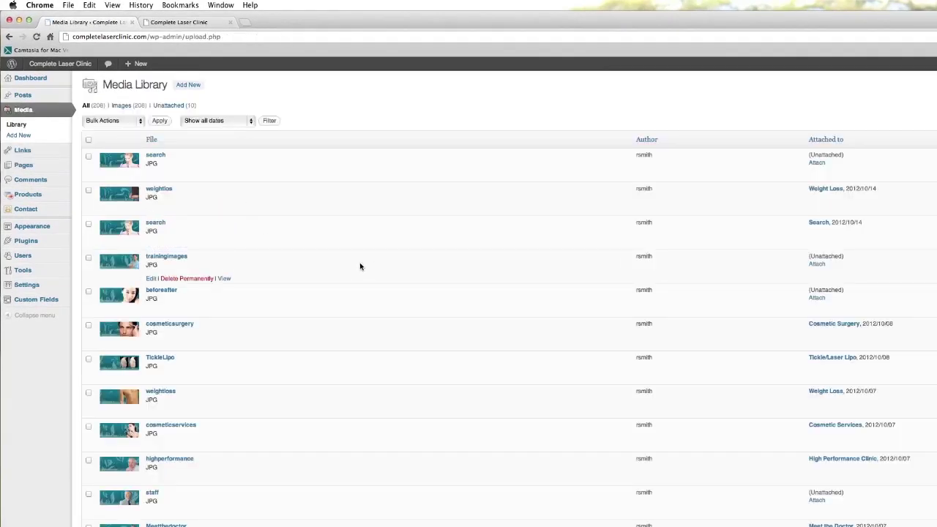
scroll(358, 259, down, 6)
scroll(360, 263, up, 6)
click(24, 137)
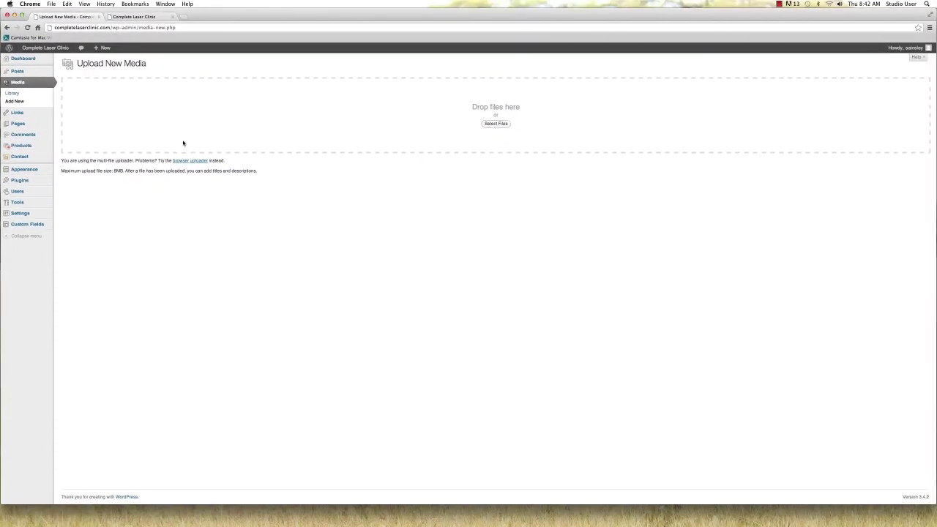
mouse_move(37, 75)
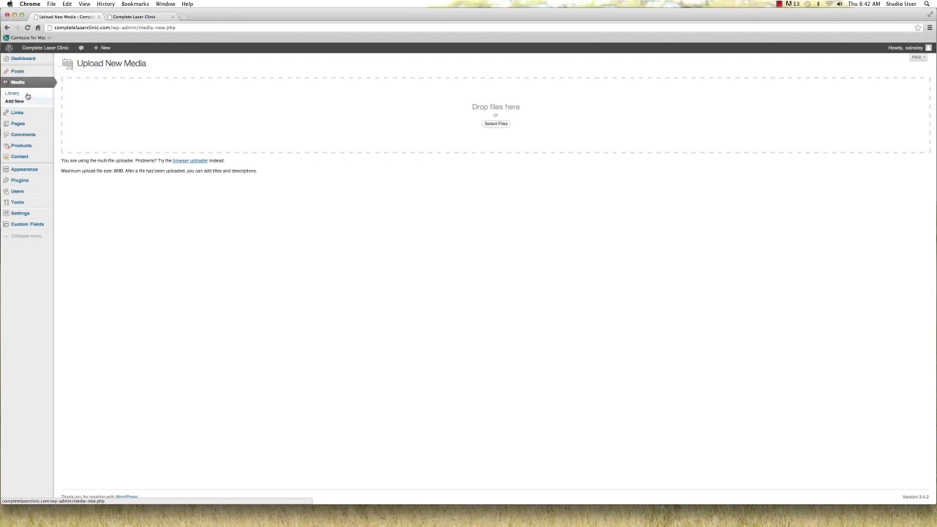
Check the empty Comments list, then open the Appearance Editor showing the theme stylesheet
mouse_move(34, 116)
click(34, 137)
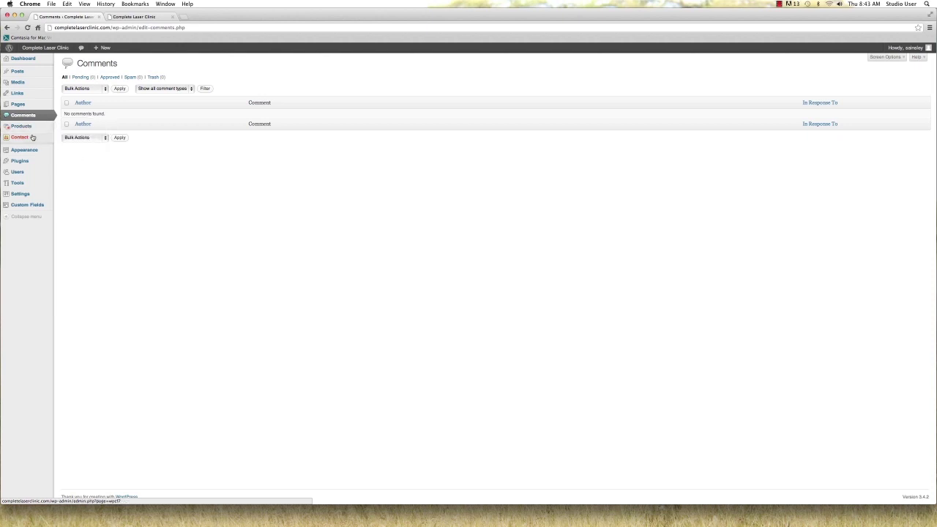
mouse_move(34, 151)
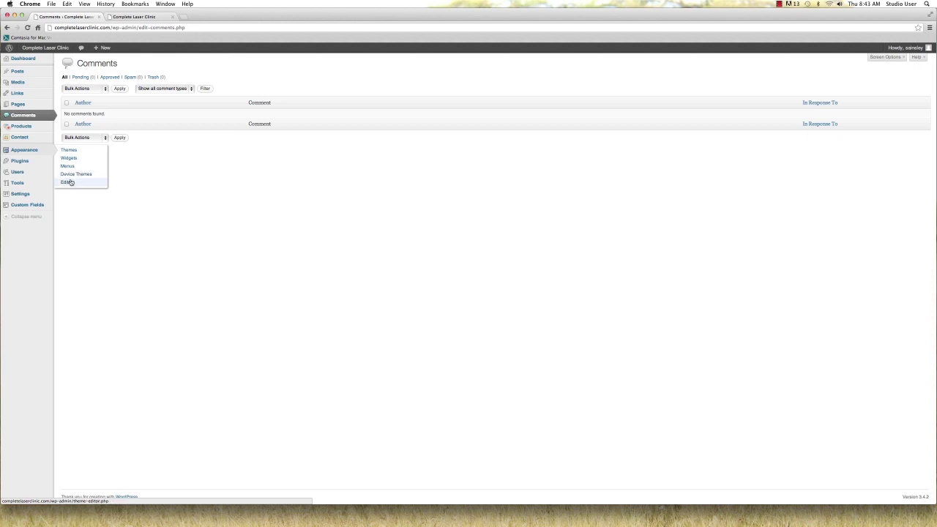
click(70, 181)
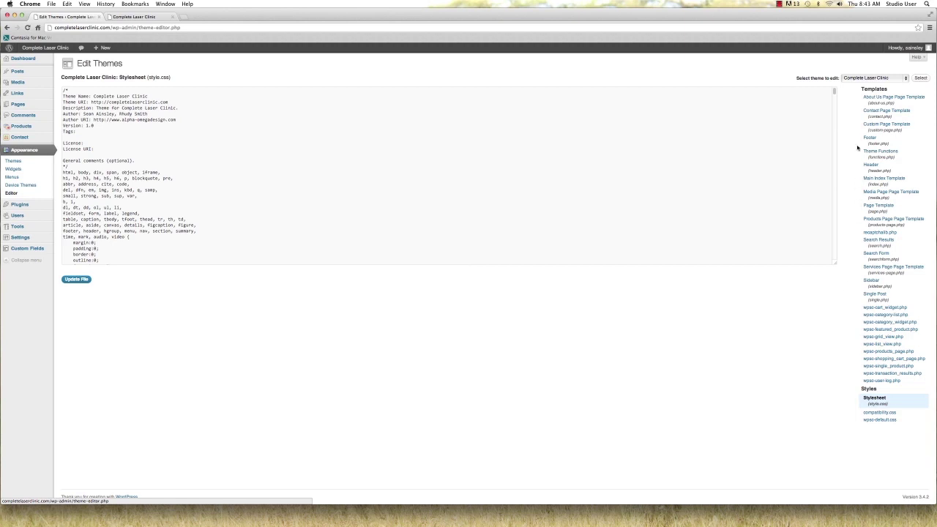
Open the About Us Page Template code and mark its header comment lines
click(876, 100)
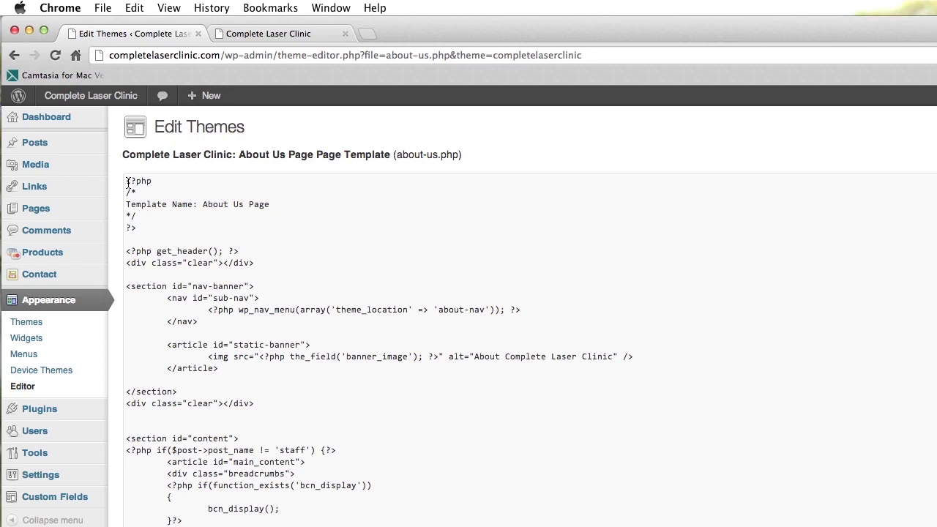
drag(126, 182, 136, 227)
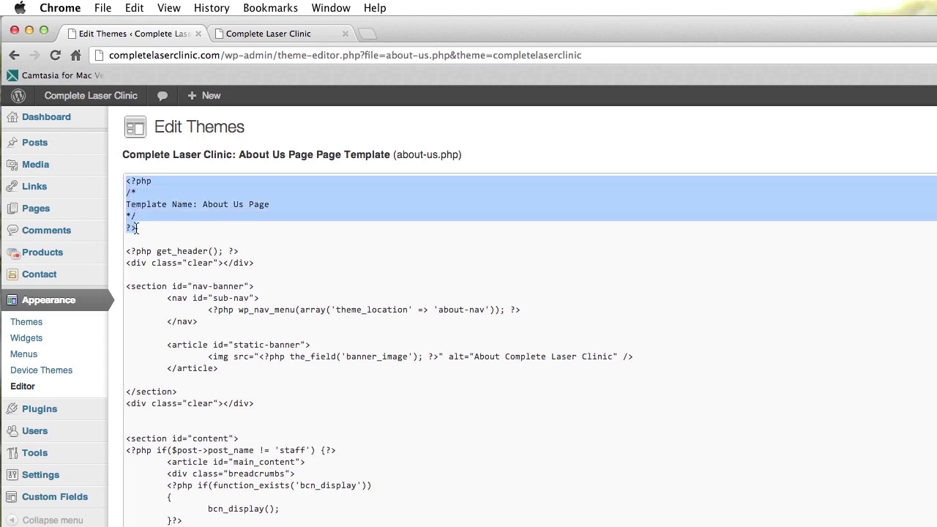
click(280, 204)
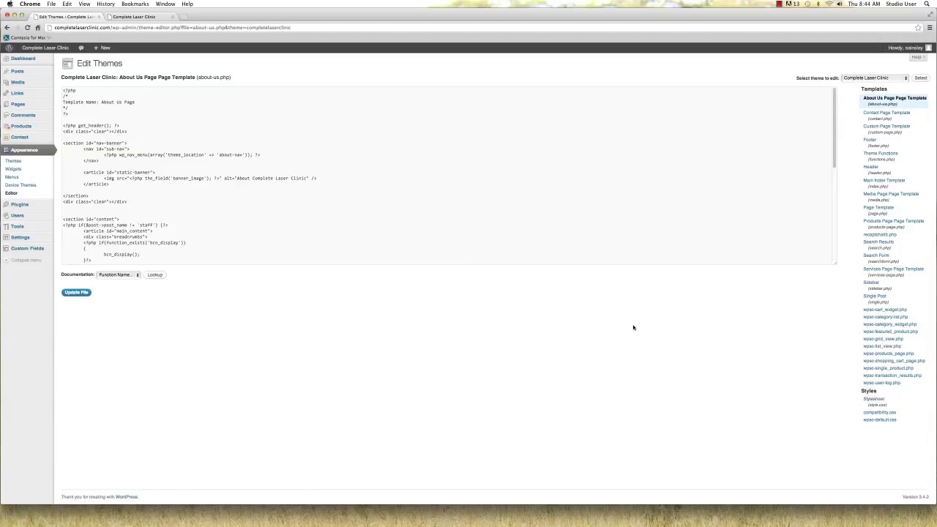
Scroll through the theme Stylesheet, then view the Manage Themes page with Complete Laser Clinic current
click(874, 399)
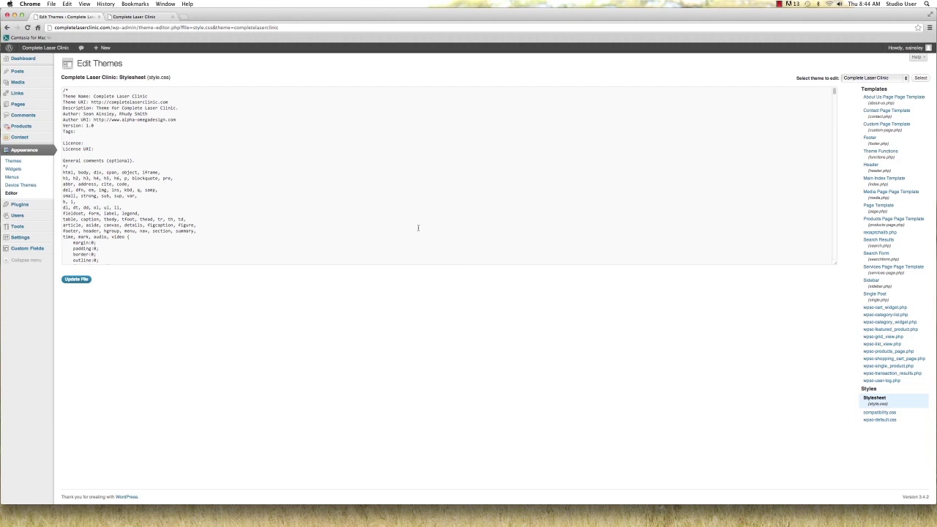
scroll(418, 227, down, 15)
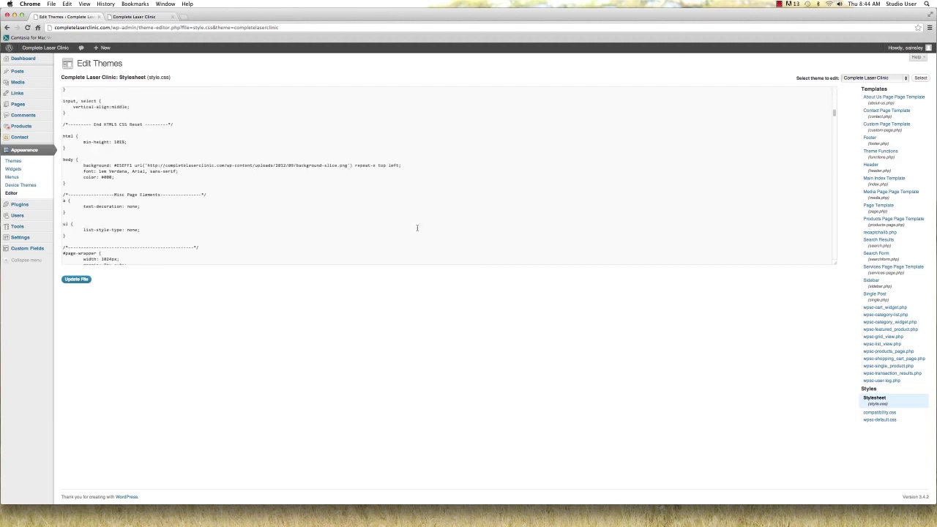
scroll(418, 228, down, 10)
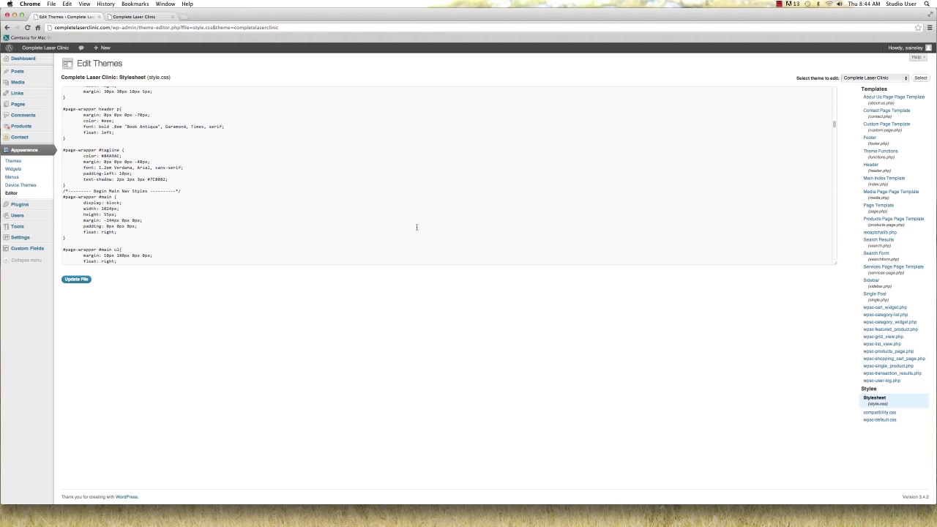
scroll(416, 227, down, 5)
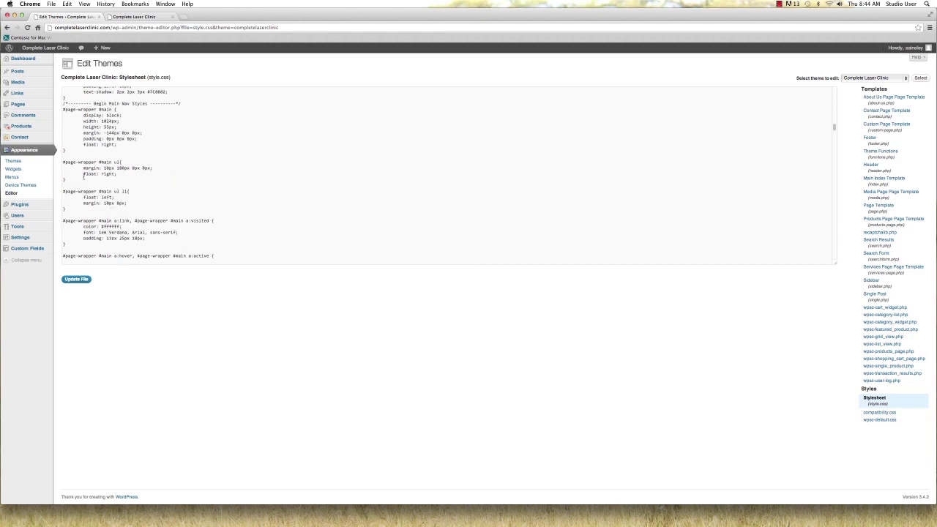
click(18, 164)
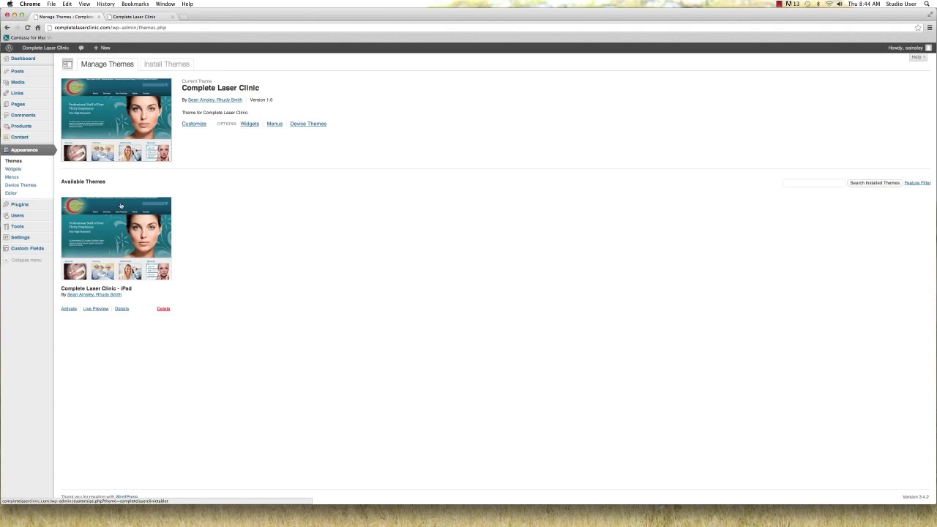
Look over the available widgets, then show the About Page Menu on the Menus page
click(13, 168)
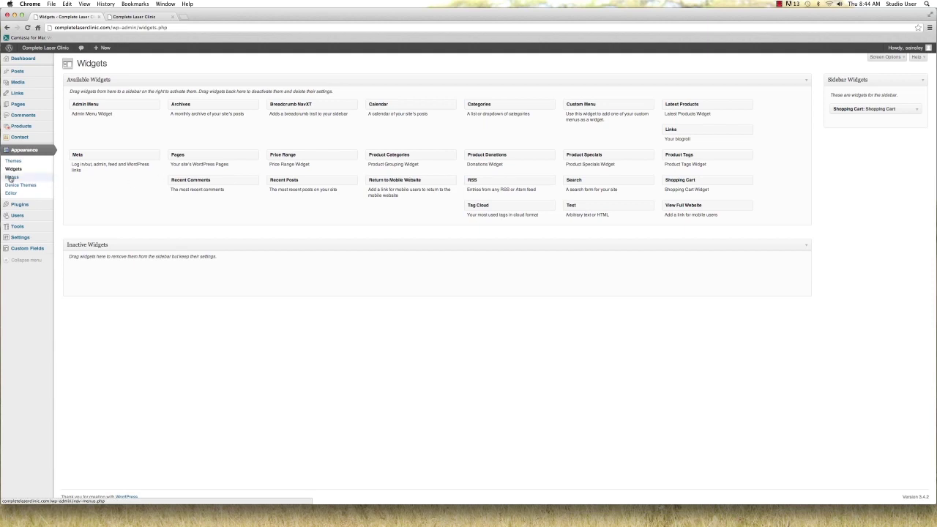
click(11, 177)
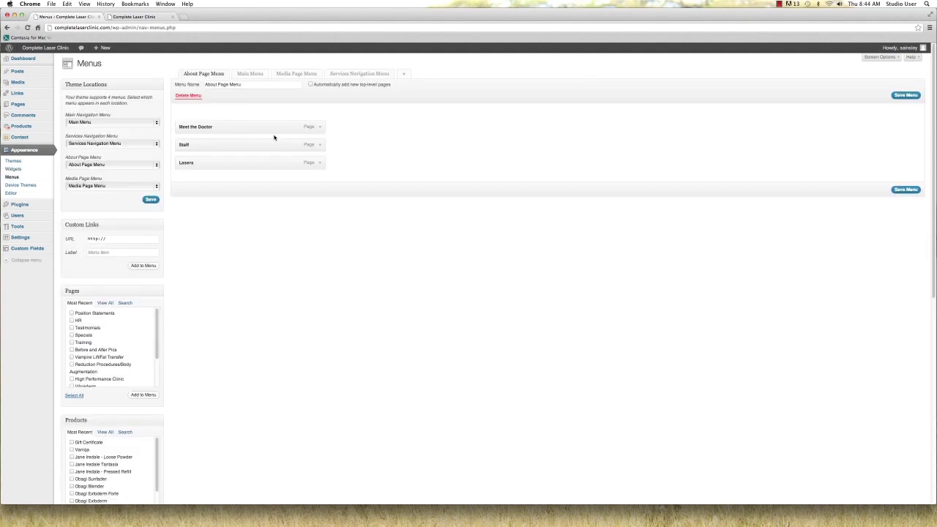
click(249, 73)
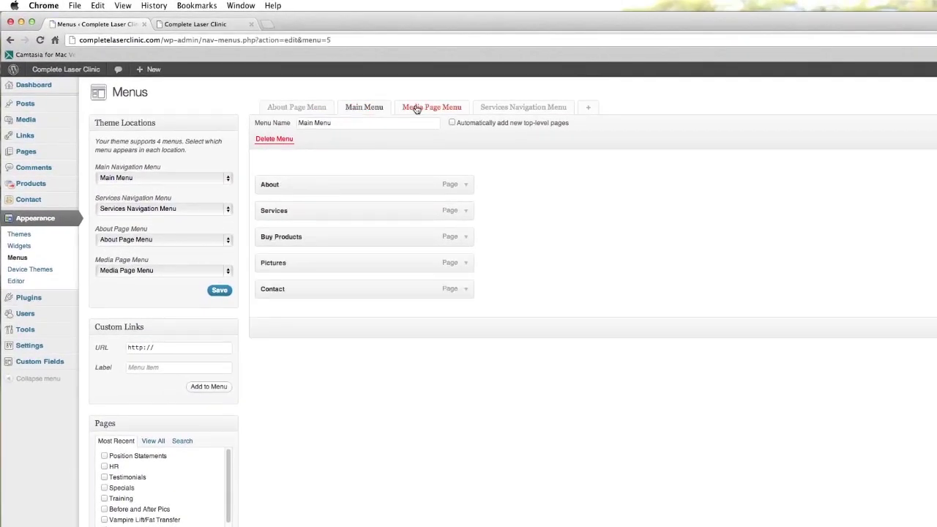
click(416, 109)
click(488, 107)
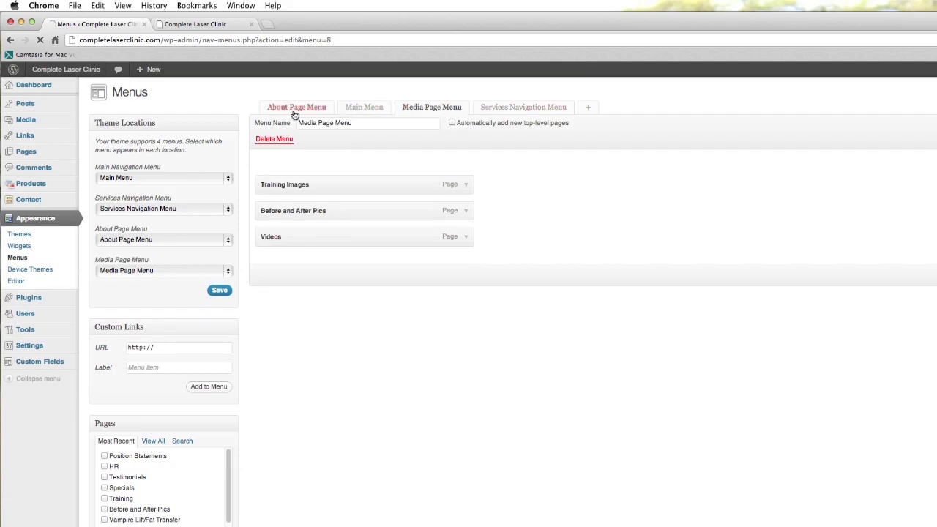
click(305, 109)
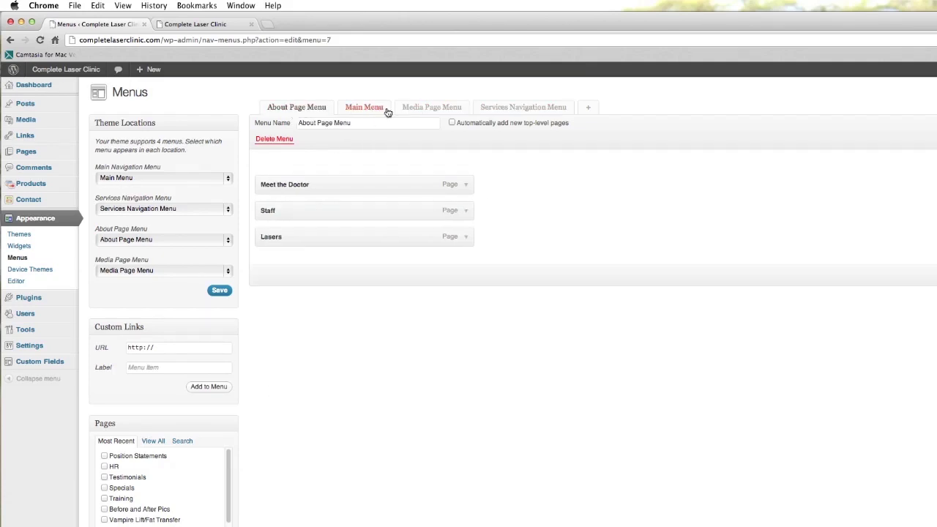
click(511, 109)
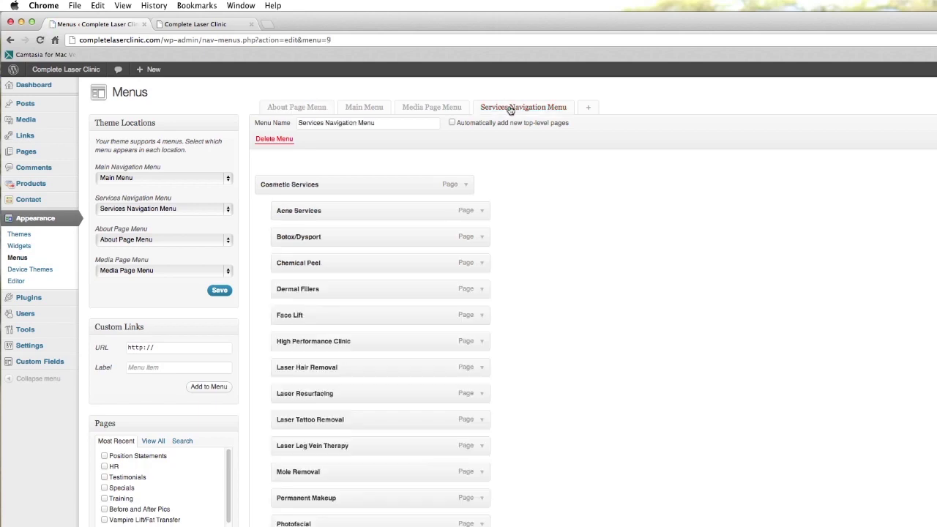
scroll(572, 220, down, 3)
scroll(572, 218, down, 3)
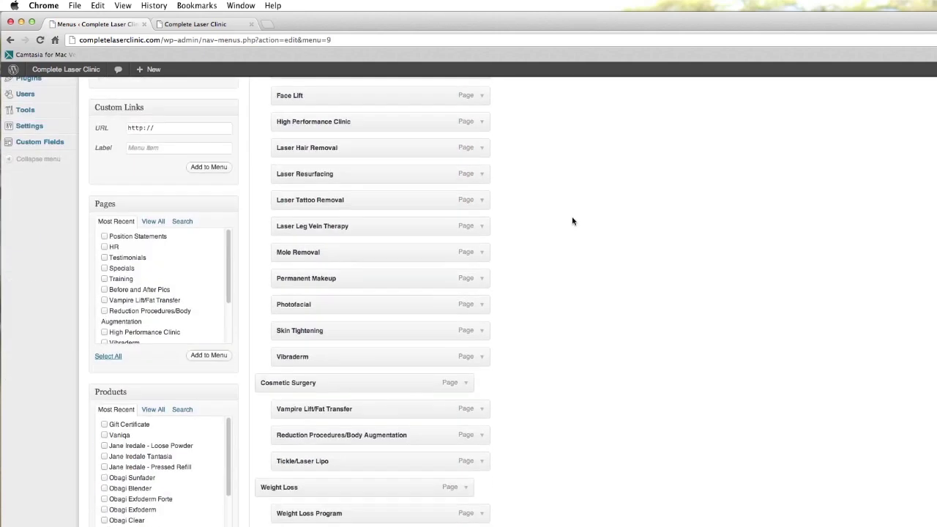
scroll(571, 216, up, 3)
scroll(571, 215, down, 1)
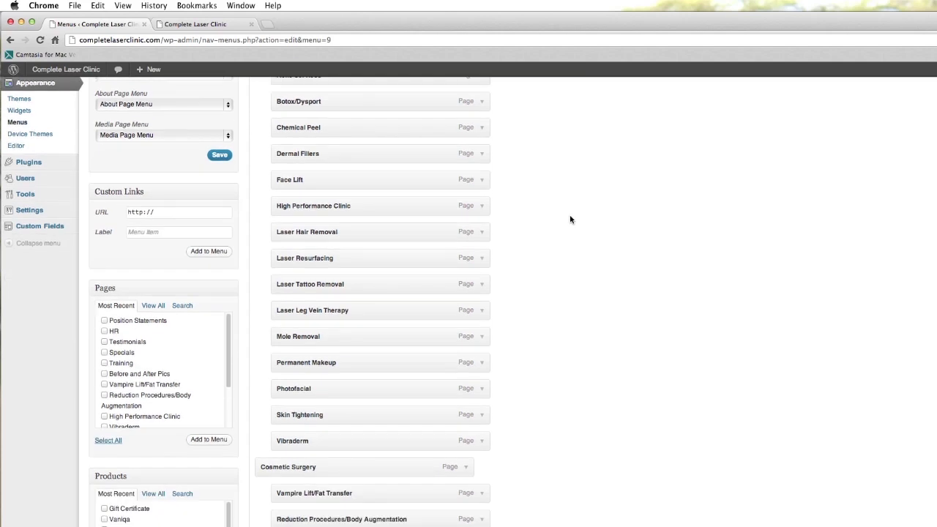
scroll(570, 218, up, 4)
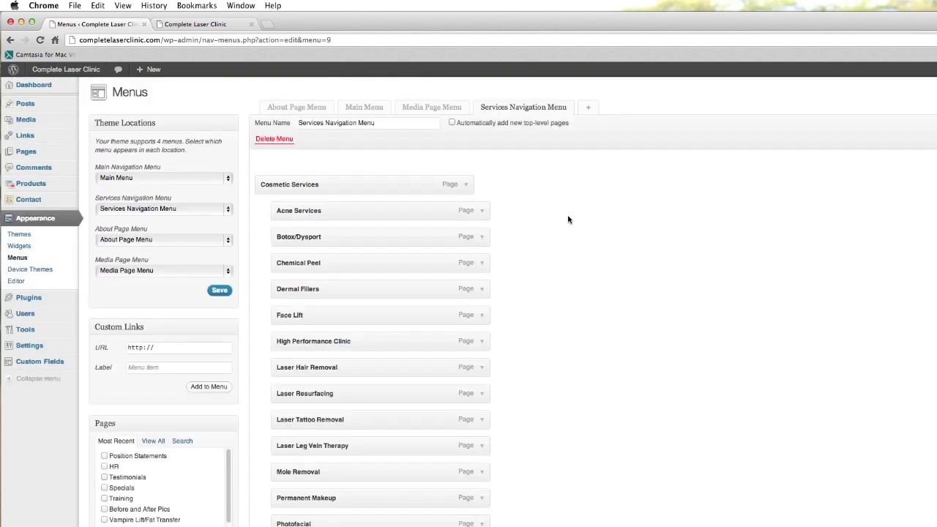
click(433, 108)
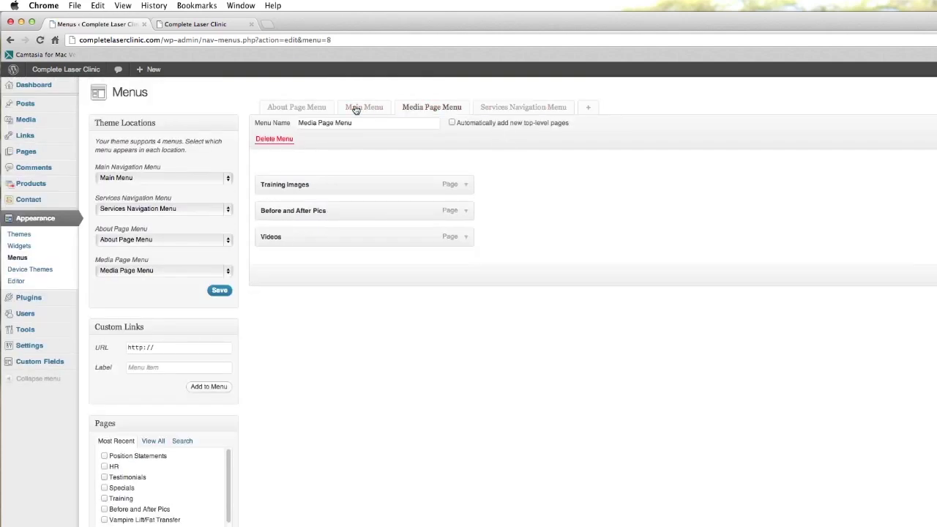
click(357, 109)
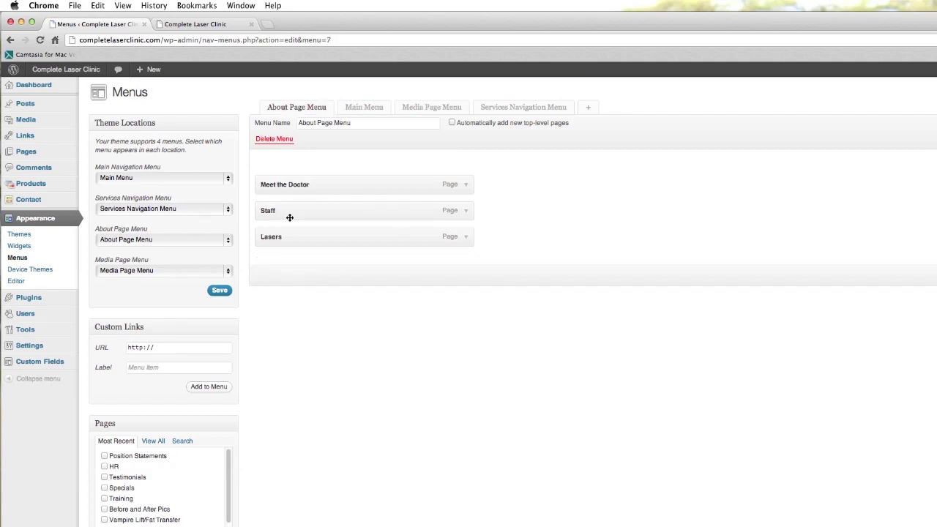
scroll(362, 375, down, 5)
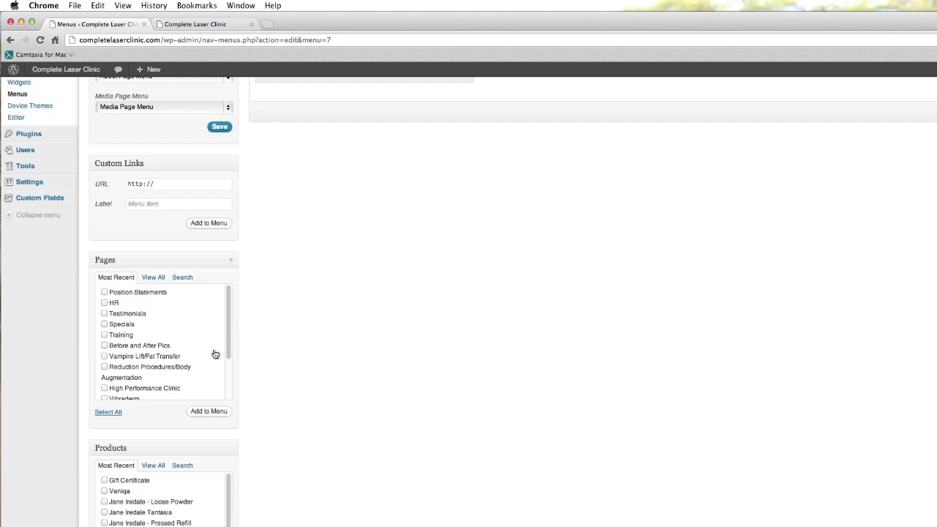
scroll(431, 288, up, 5)
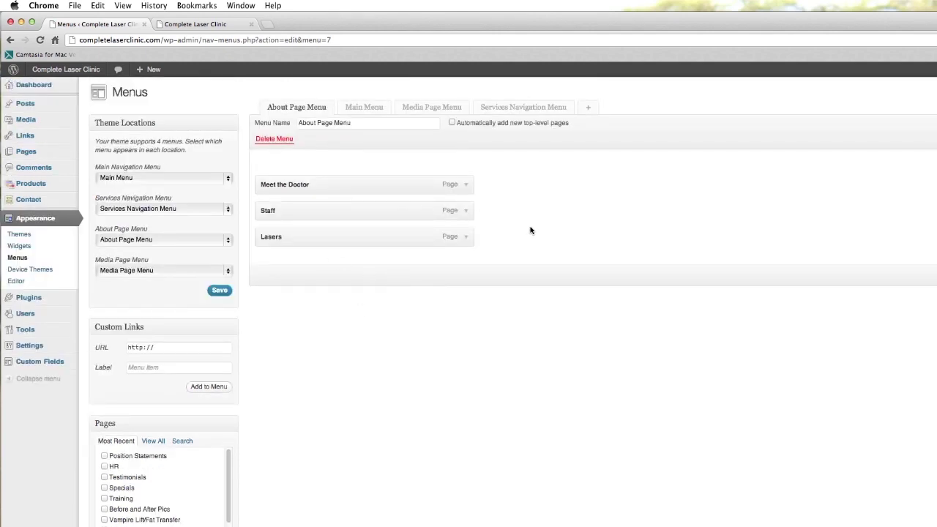
mouse_move(296, 212)
mouse_down()
mouse_move(297, 170)
mouse_move(296, 215)
mouse_up()
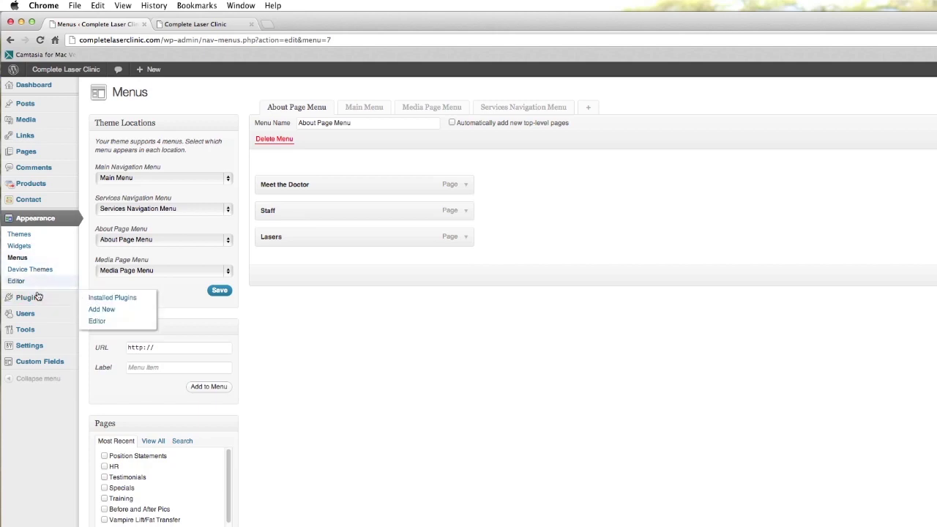
Leave the menus unsaved, view installed plugins and the Add New installer, then return to the Dashboard
mouse_move(30, 299)
click(53, 299)
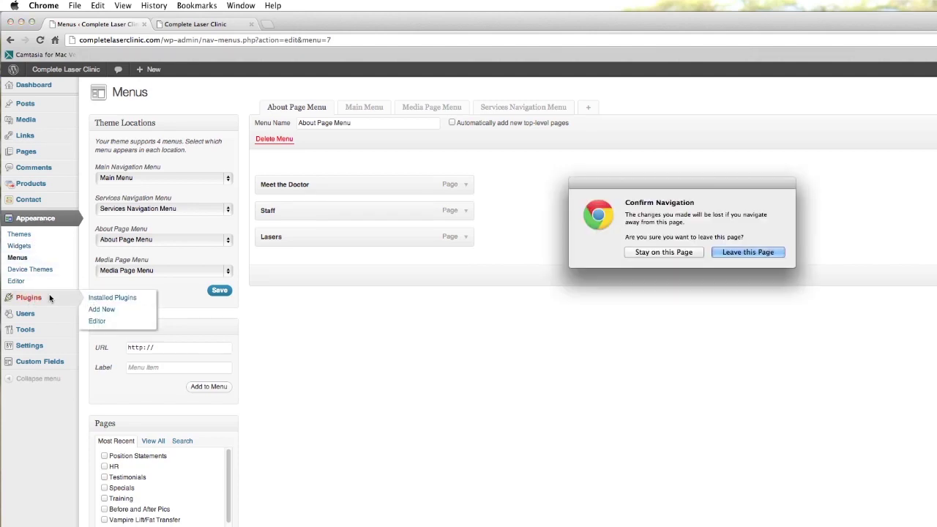
click(747, 252)
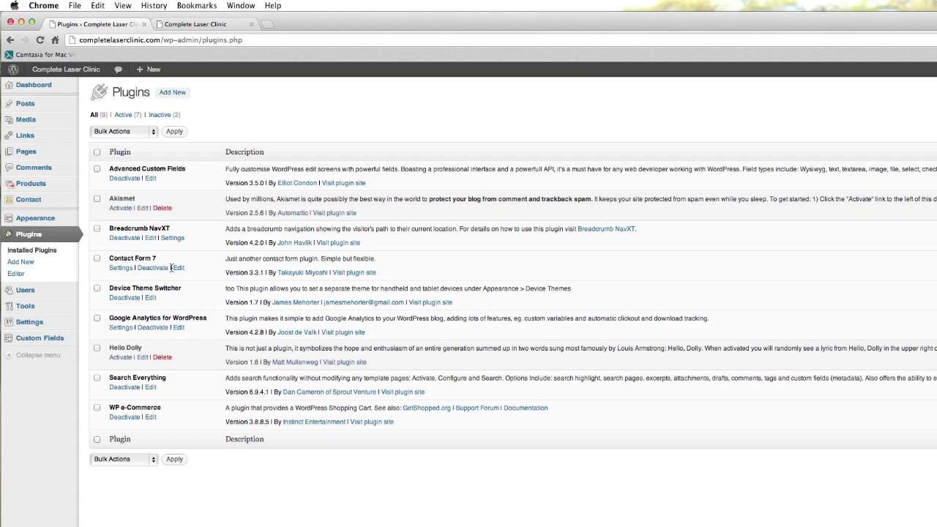
click(178, 99)
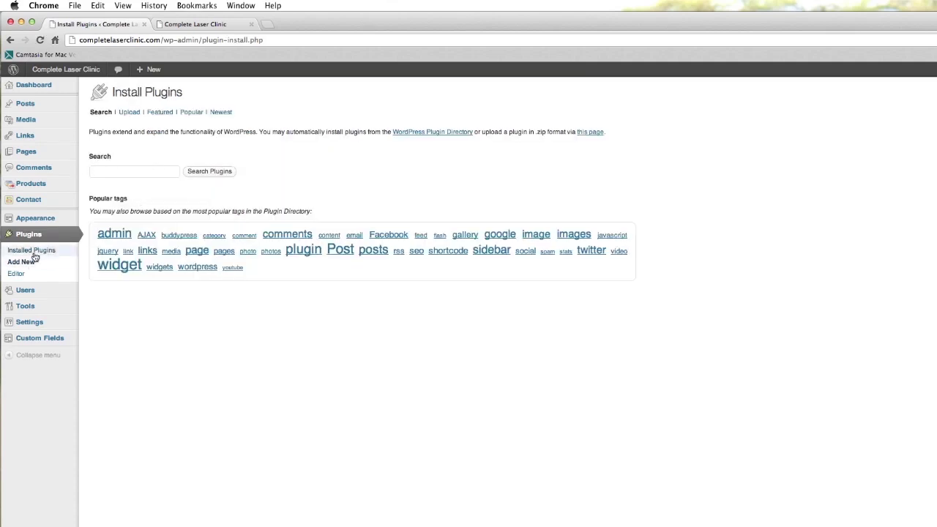
mouse_move(24, 293)
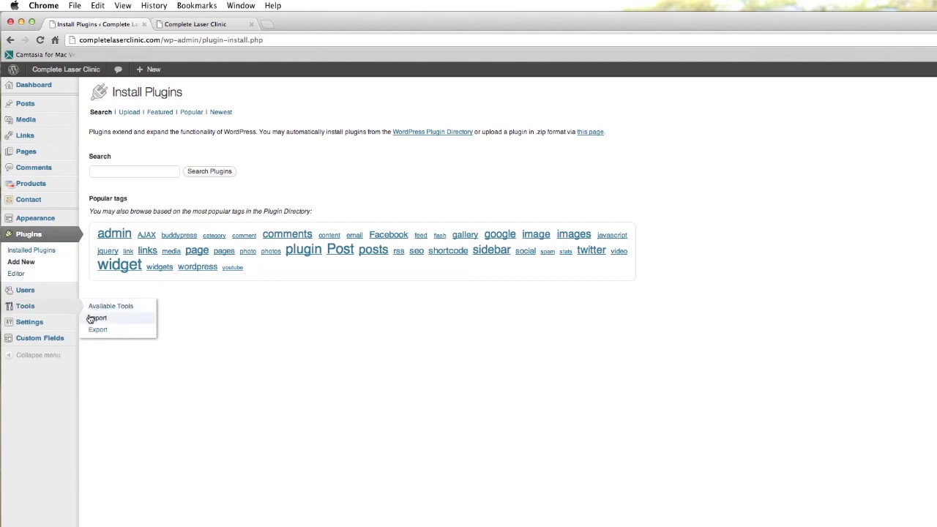
click(40, 85)
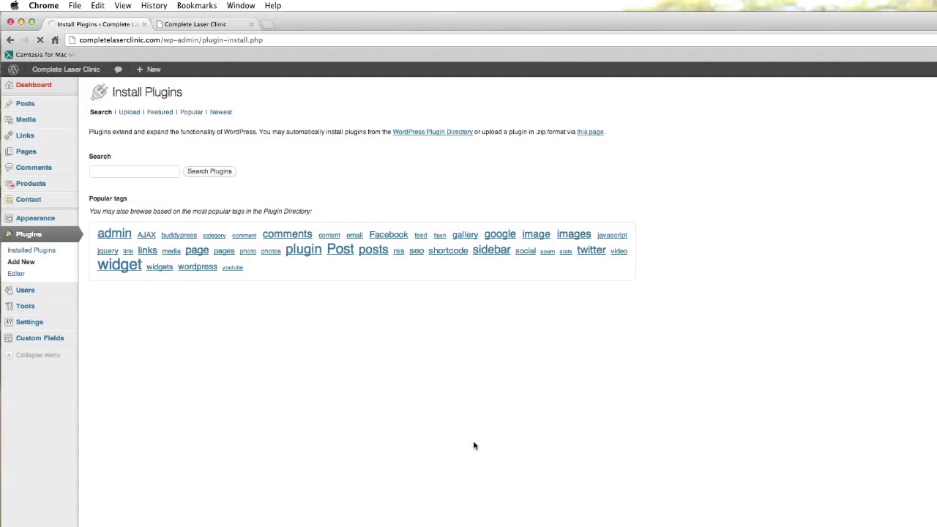